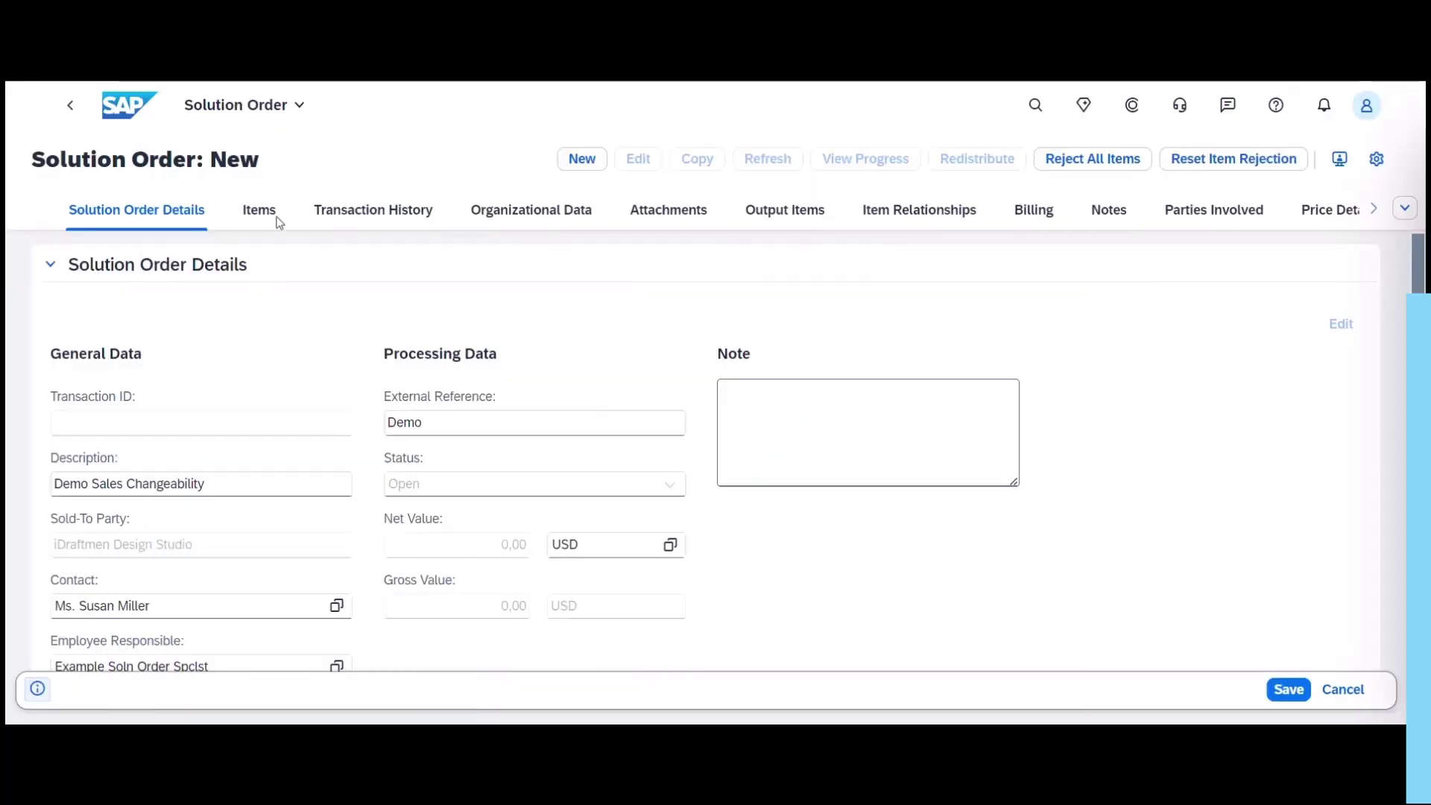
Step: Add items TG11 (quantity 10), SRV_01 (1) and SRV_CONTRACT (1) to the solution order
left_click(255, 208)
left_click(506, 496)
type("tg11")
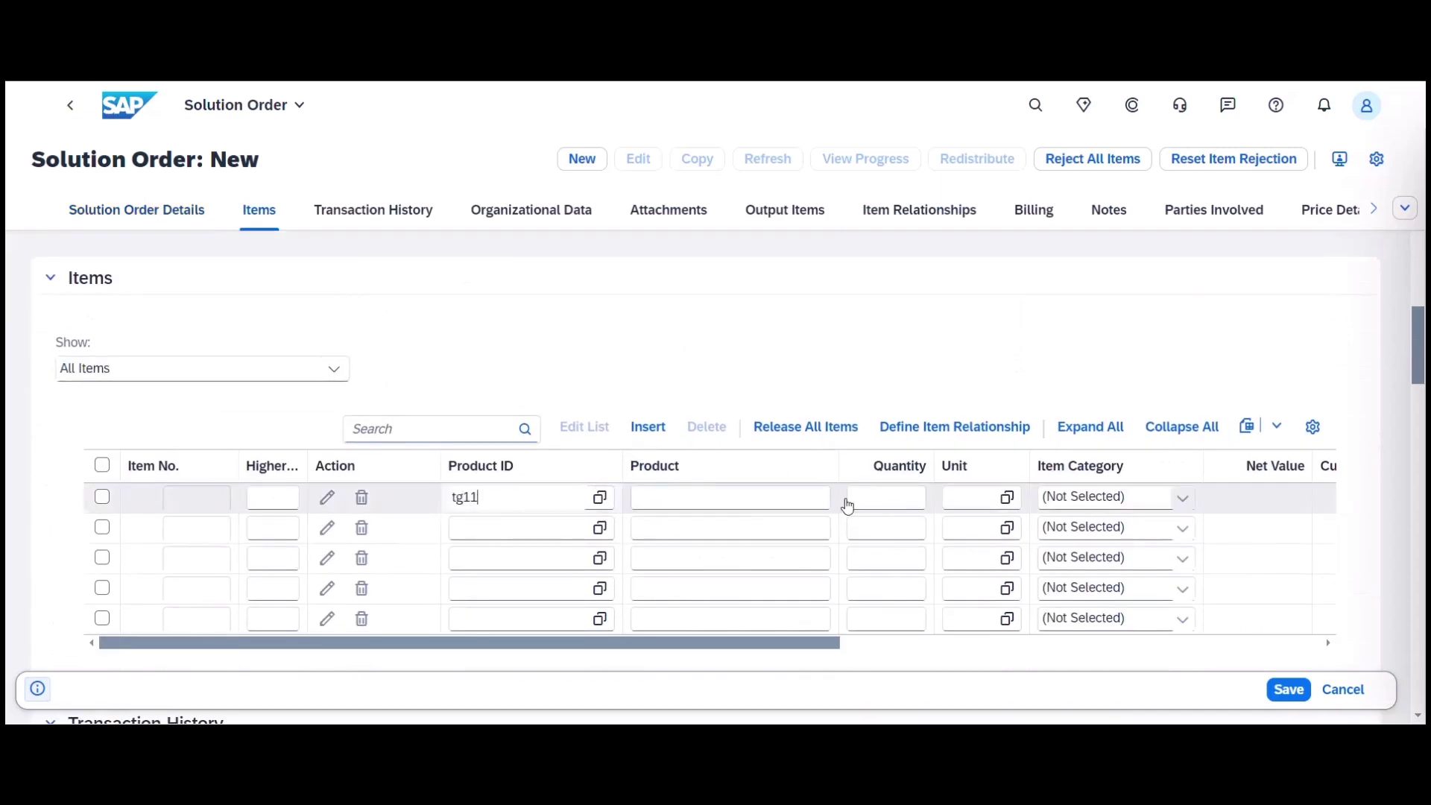
left_click(848, 504)
type("10")
left_click(498, 531)
type("srv_01")
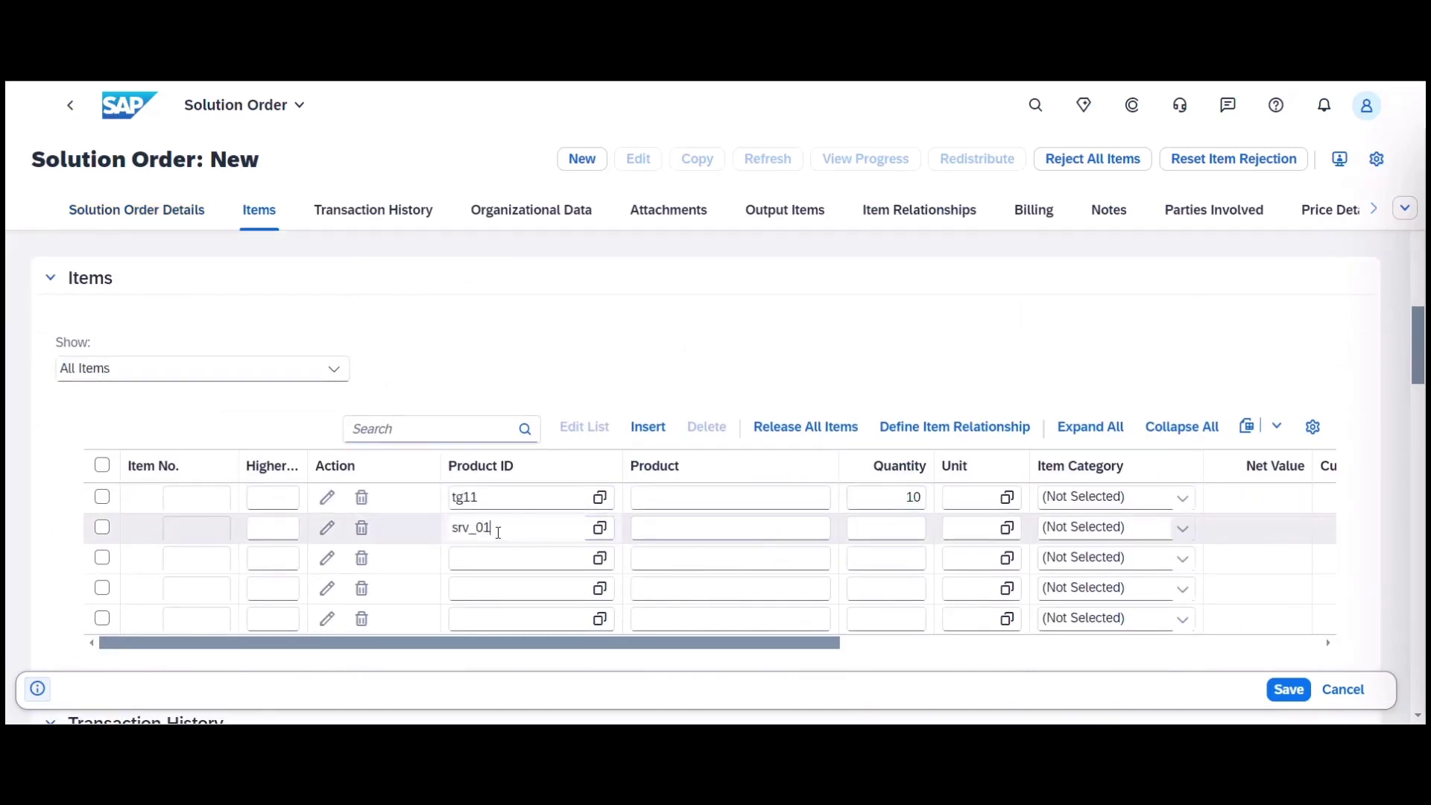
left_click(864, 520)
type("1")
left_click(501, 568)
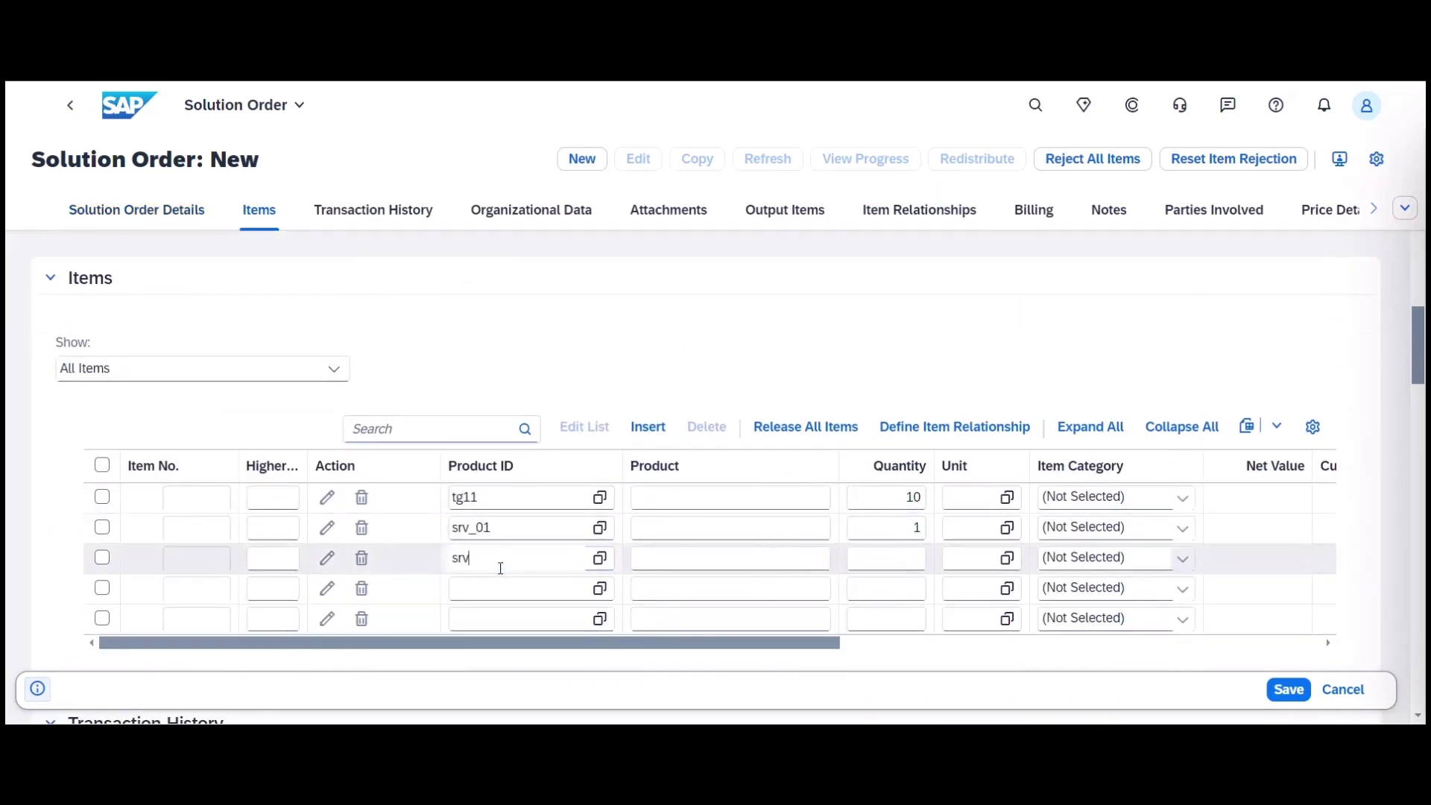
left_click(880, 561)
type("1")
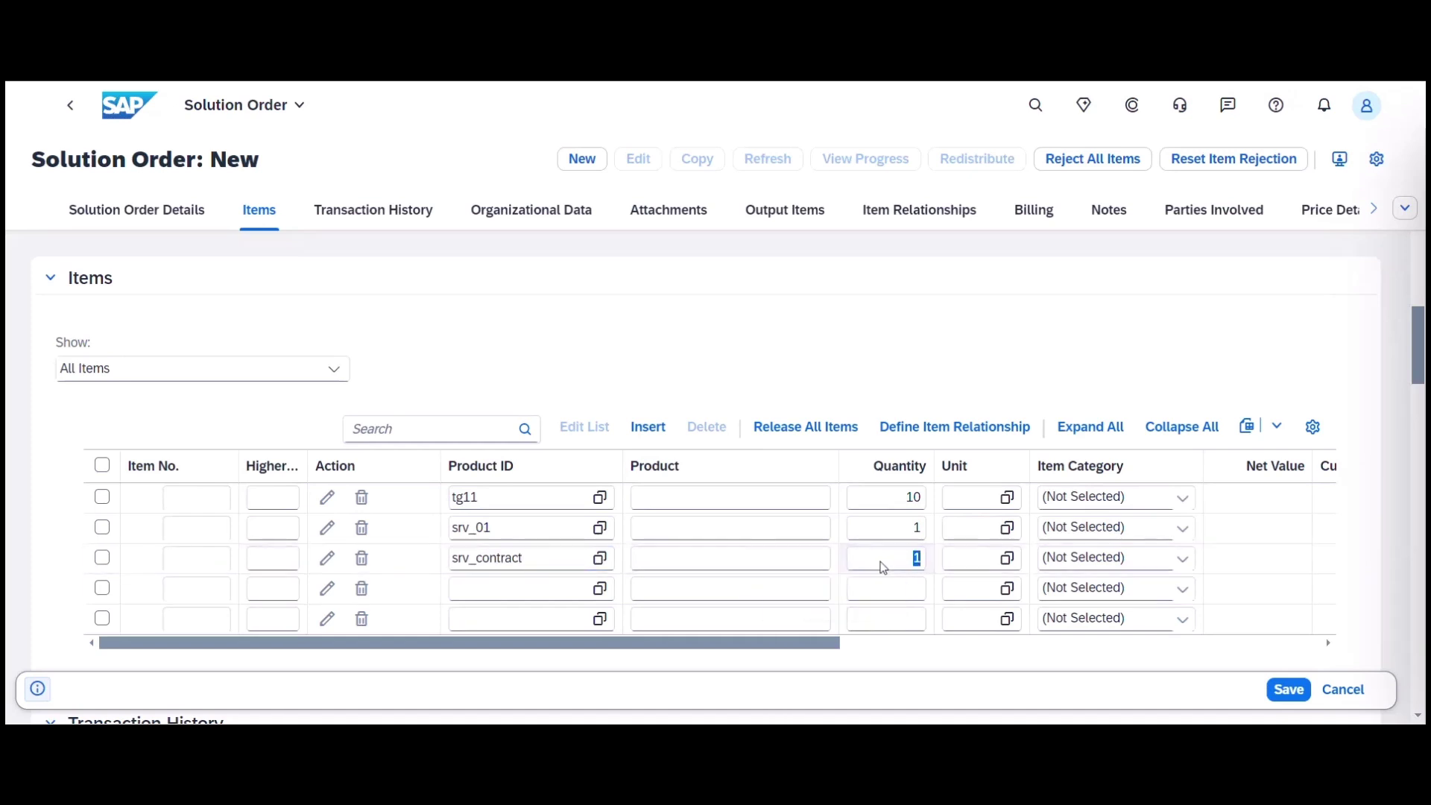
Step: Set the first item's status to Released and save the solution order
scroll(879, 562, "right", 10)
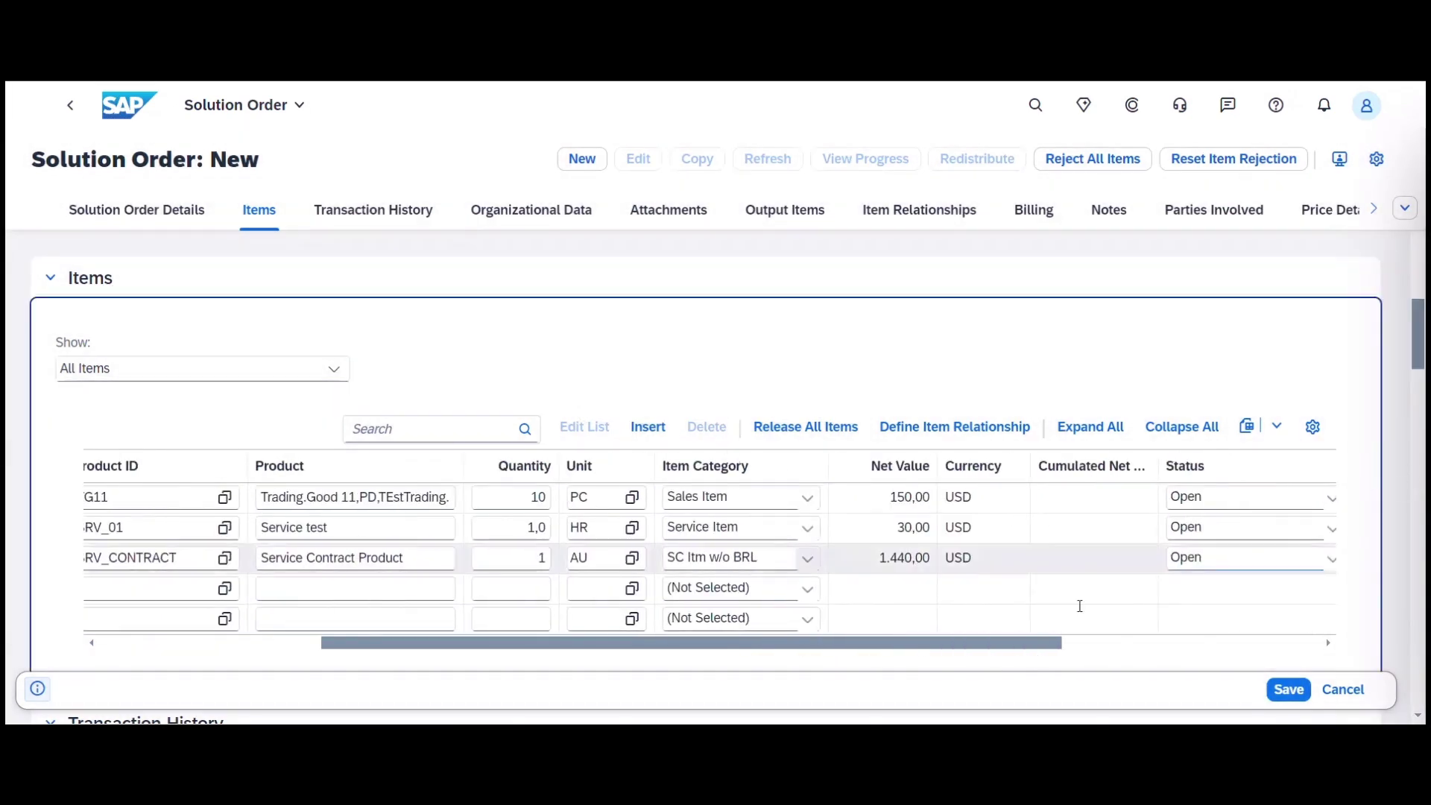
left_click(1060, 498)
left_click(941, 588)
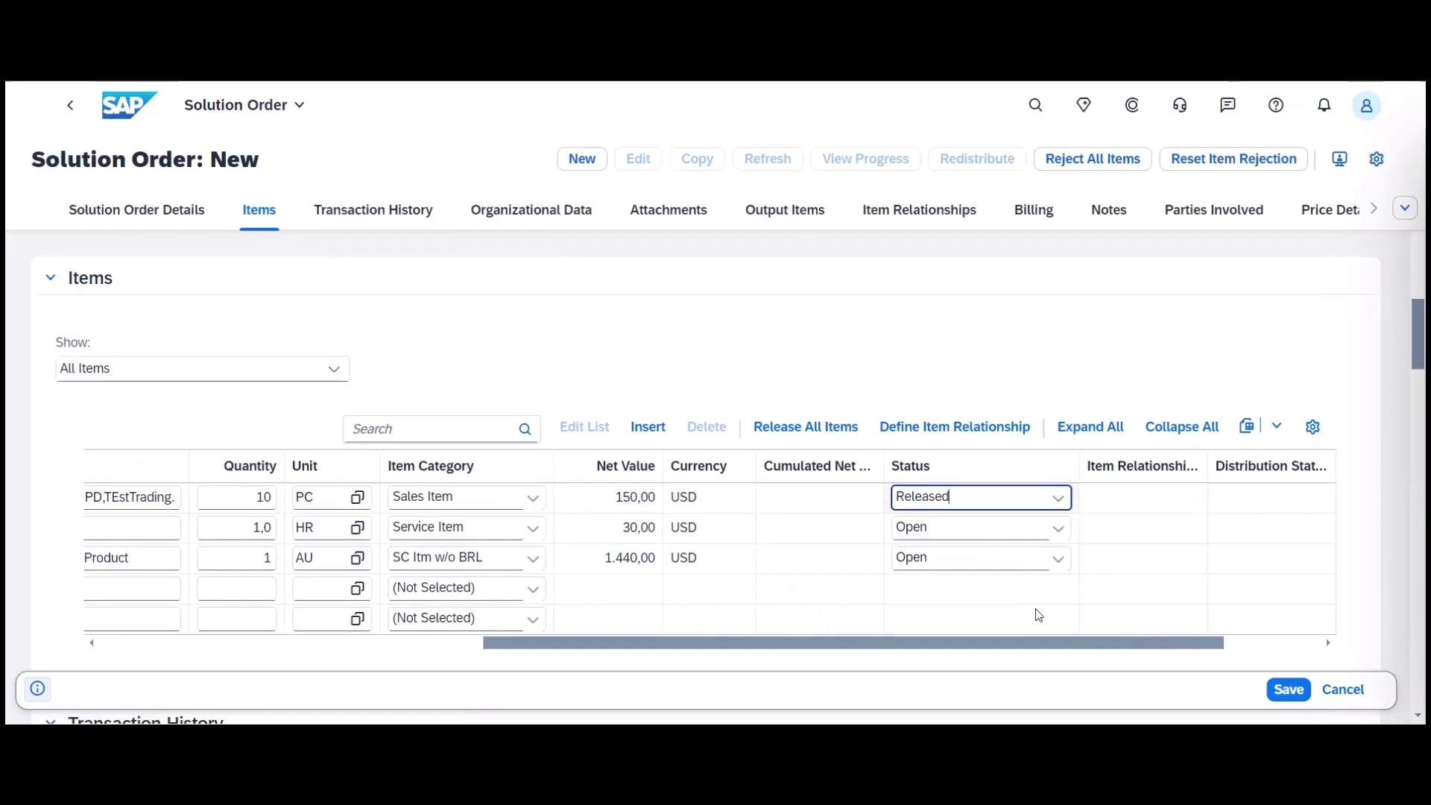
left_click(1279, 693)
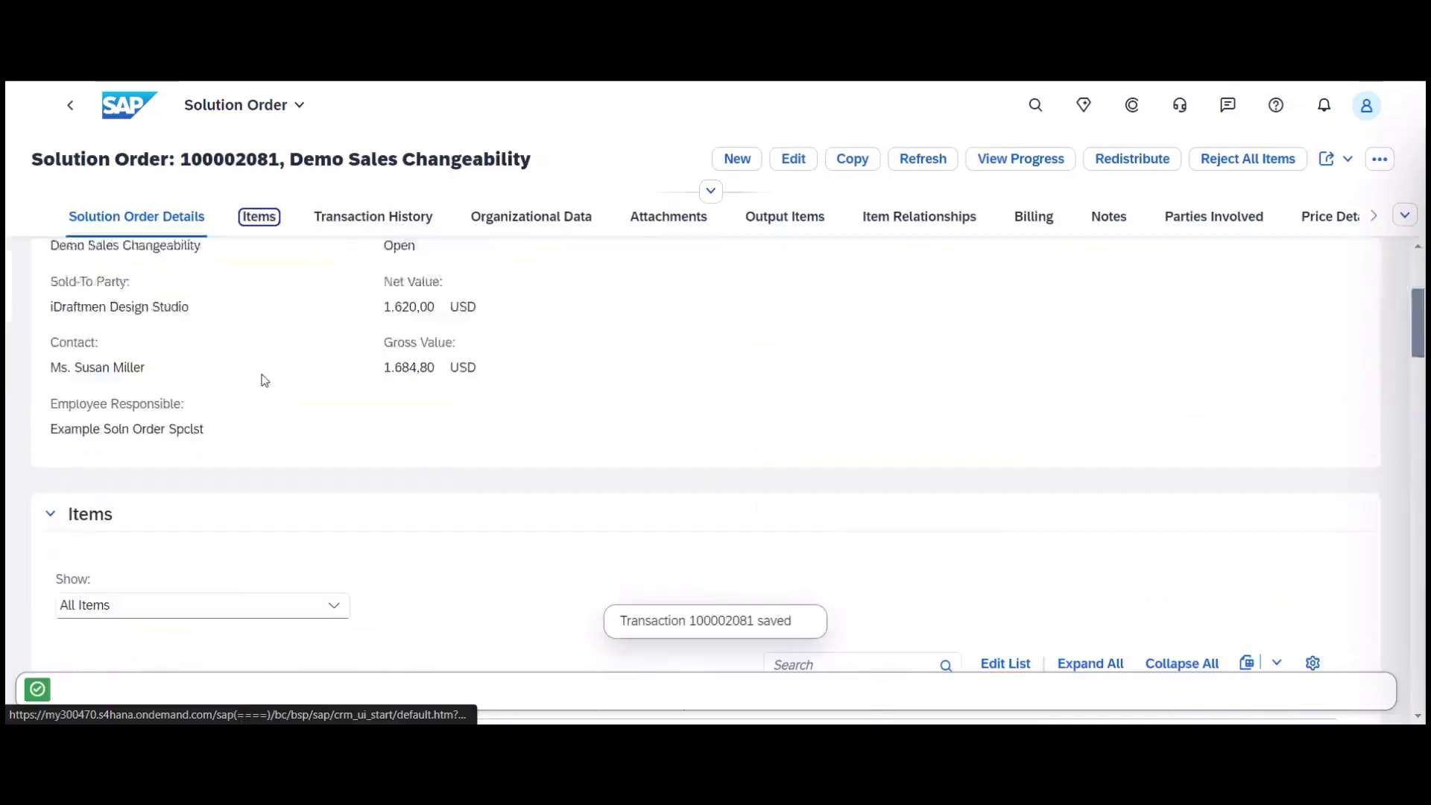
Step: Copy the follow-up sales order ID from Transaction History and search it in Manage Sales Orders
left_click(406, 222)
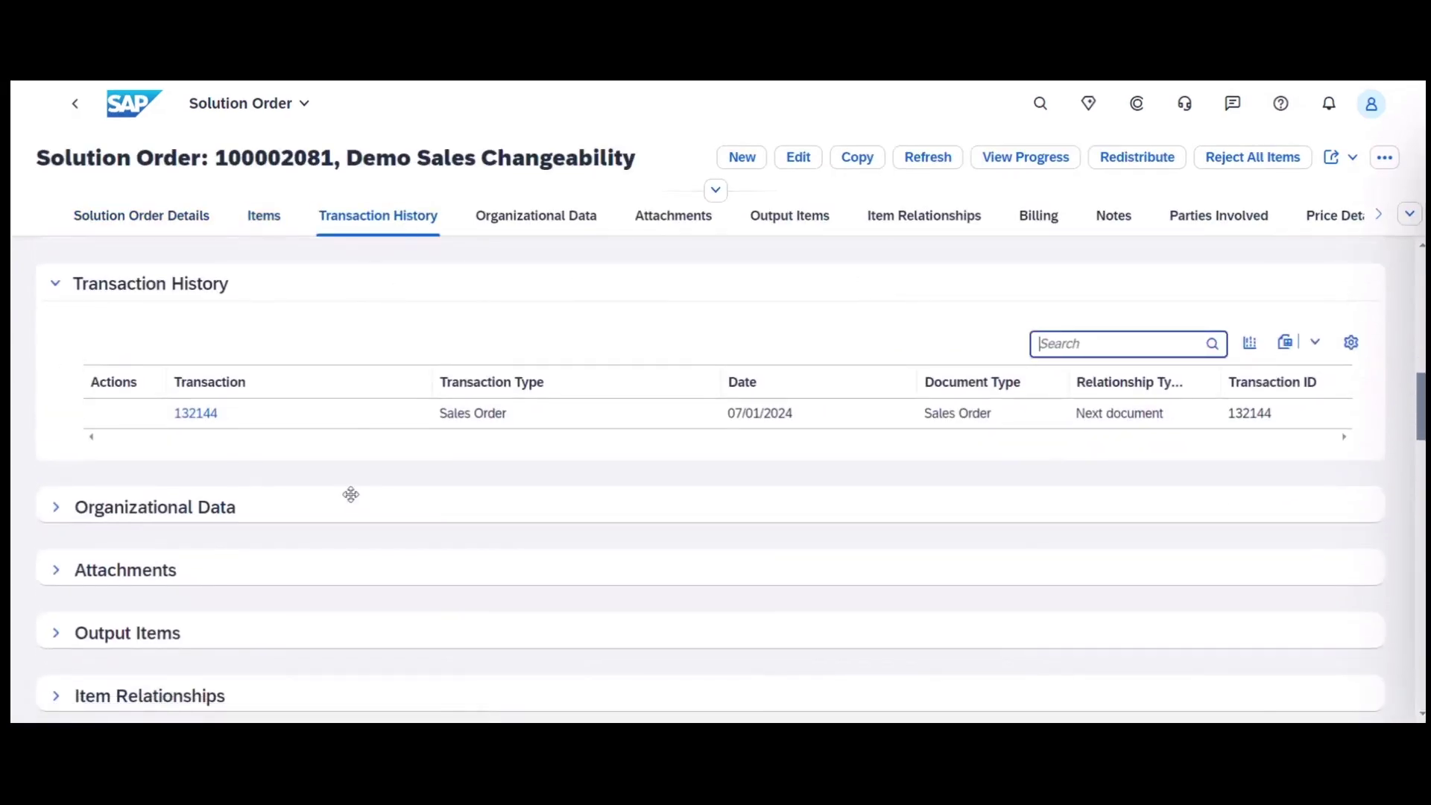
left_click_drag(1272, 413, 1230, 427)
key("ctrl+c")
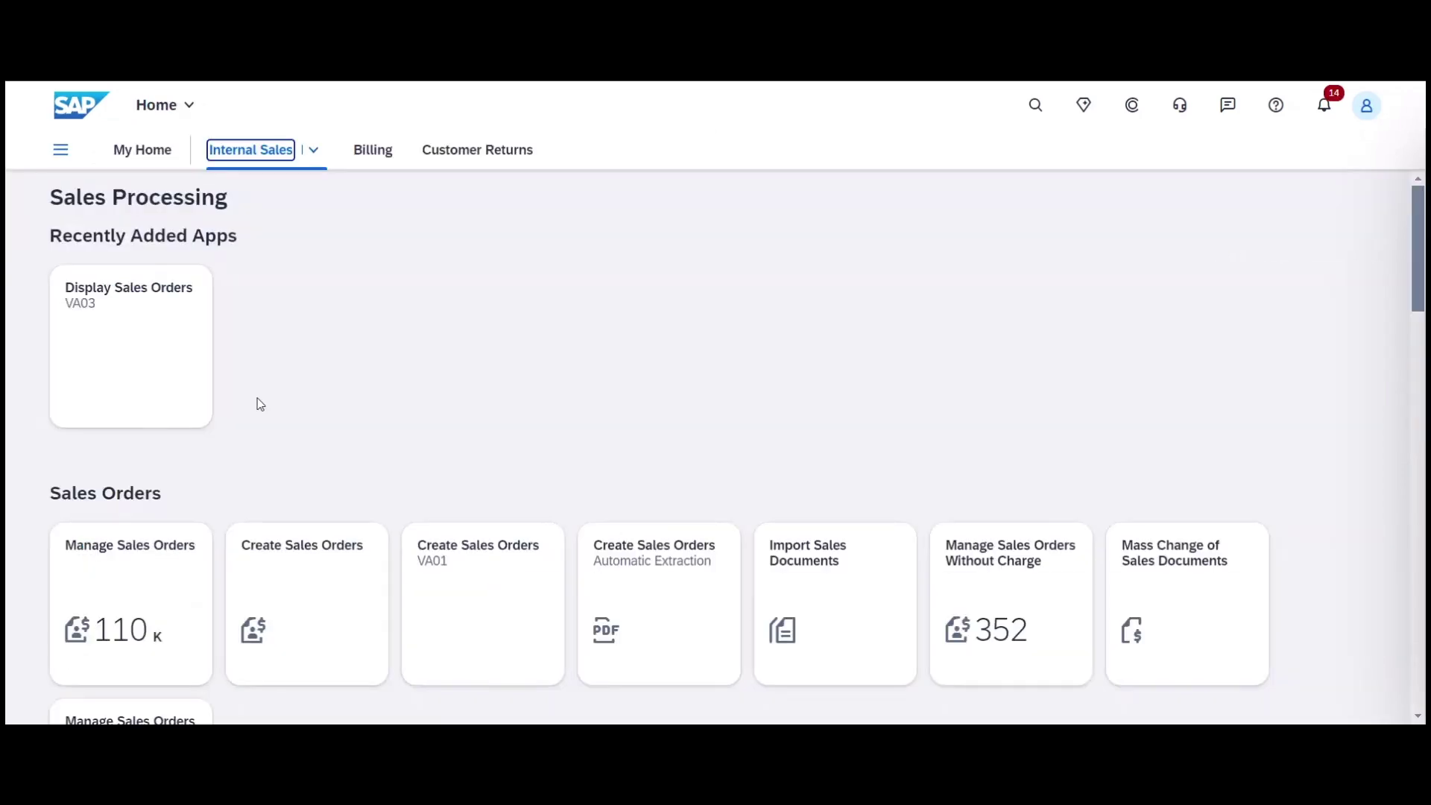
scroll(260, 404, "down", 4)
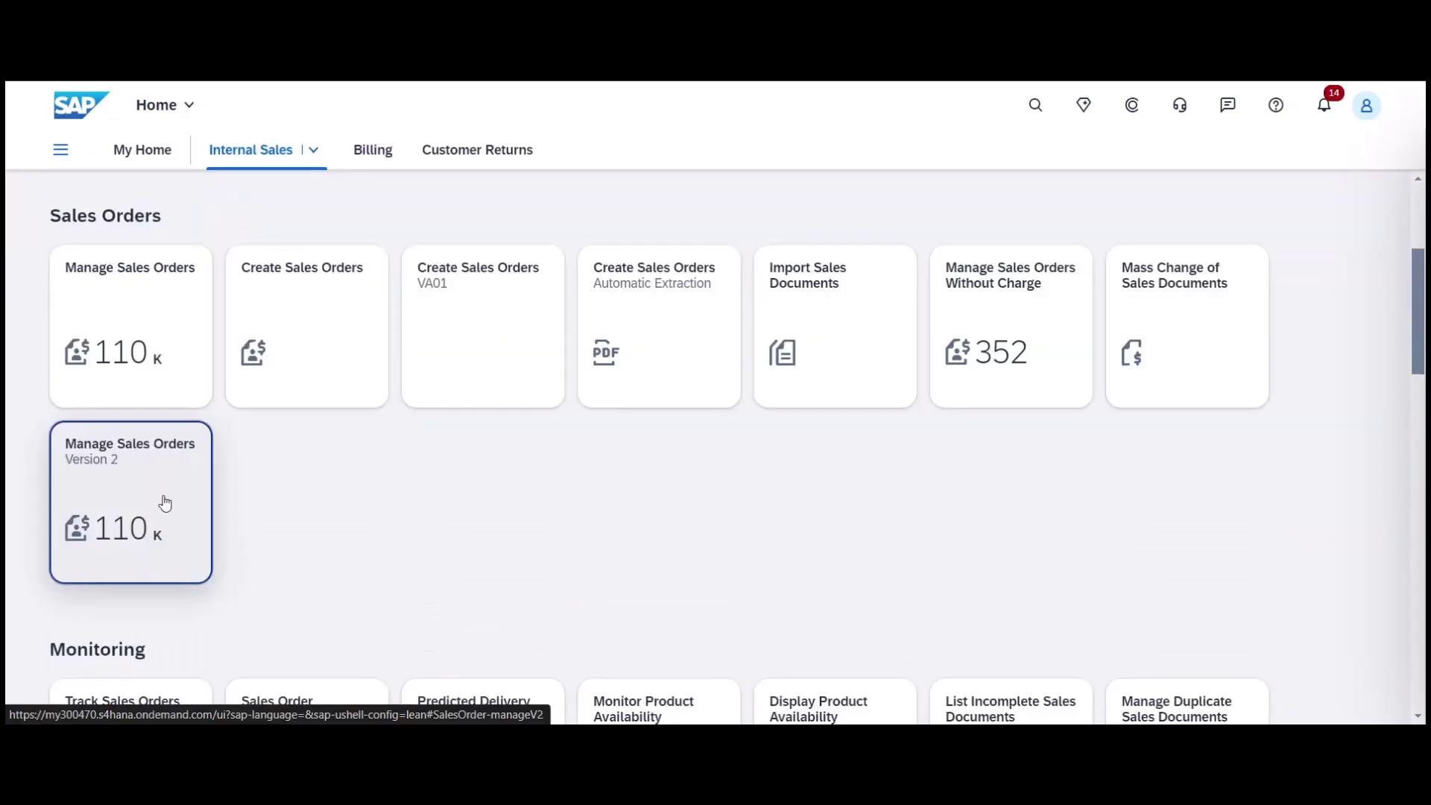
left_click(163, 501)
left_click(307, 240)
key("ctrl+v")
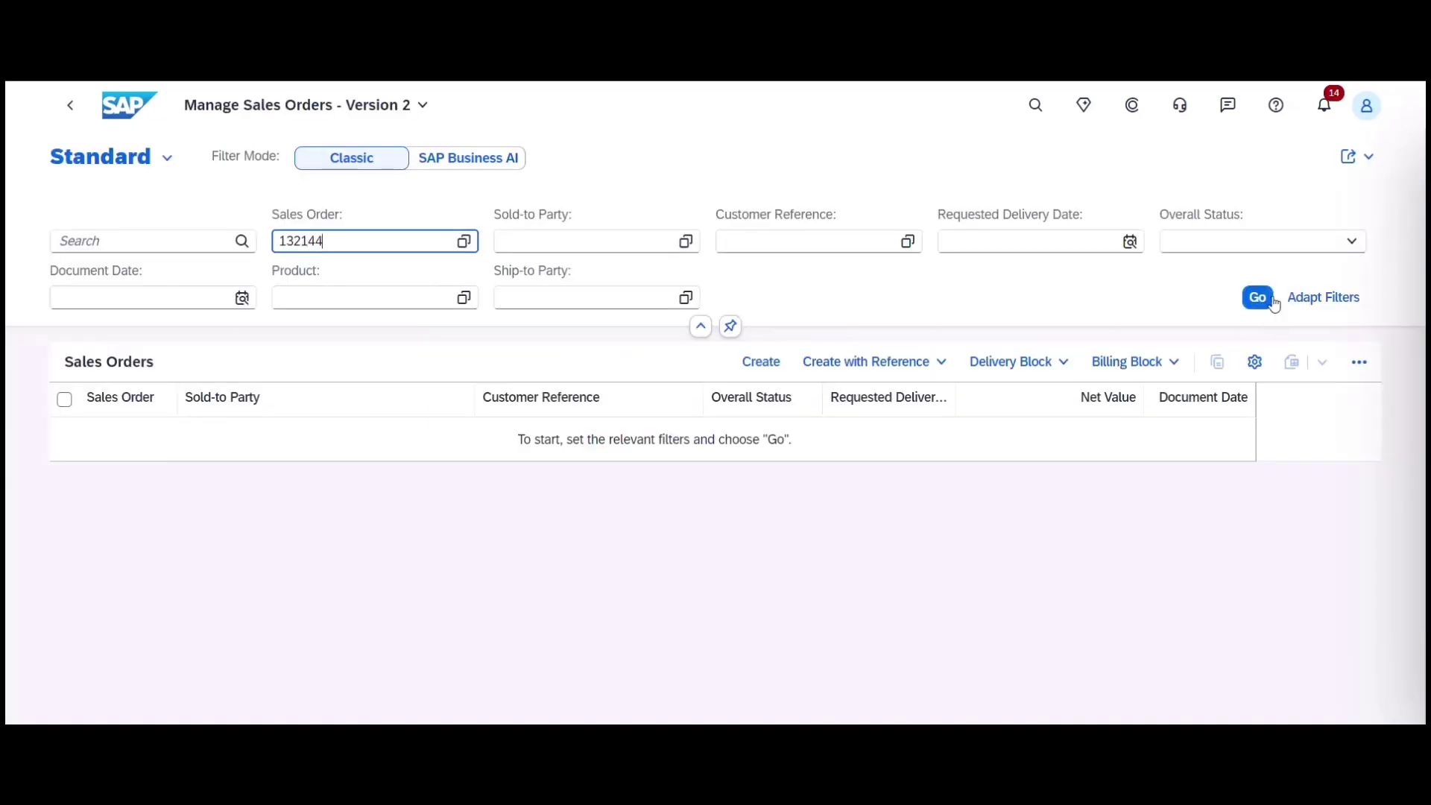
left_click(1266, 301)
Step: Open sales order 132144 in edit mode at its items
left_click(1279, 447)
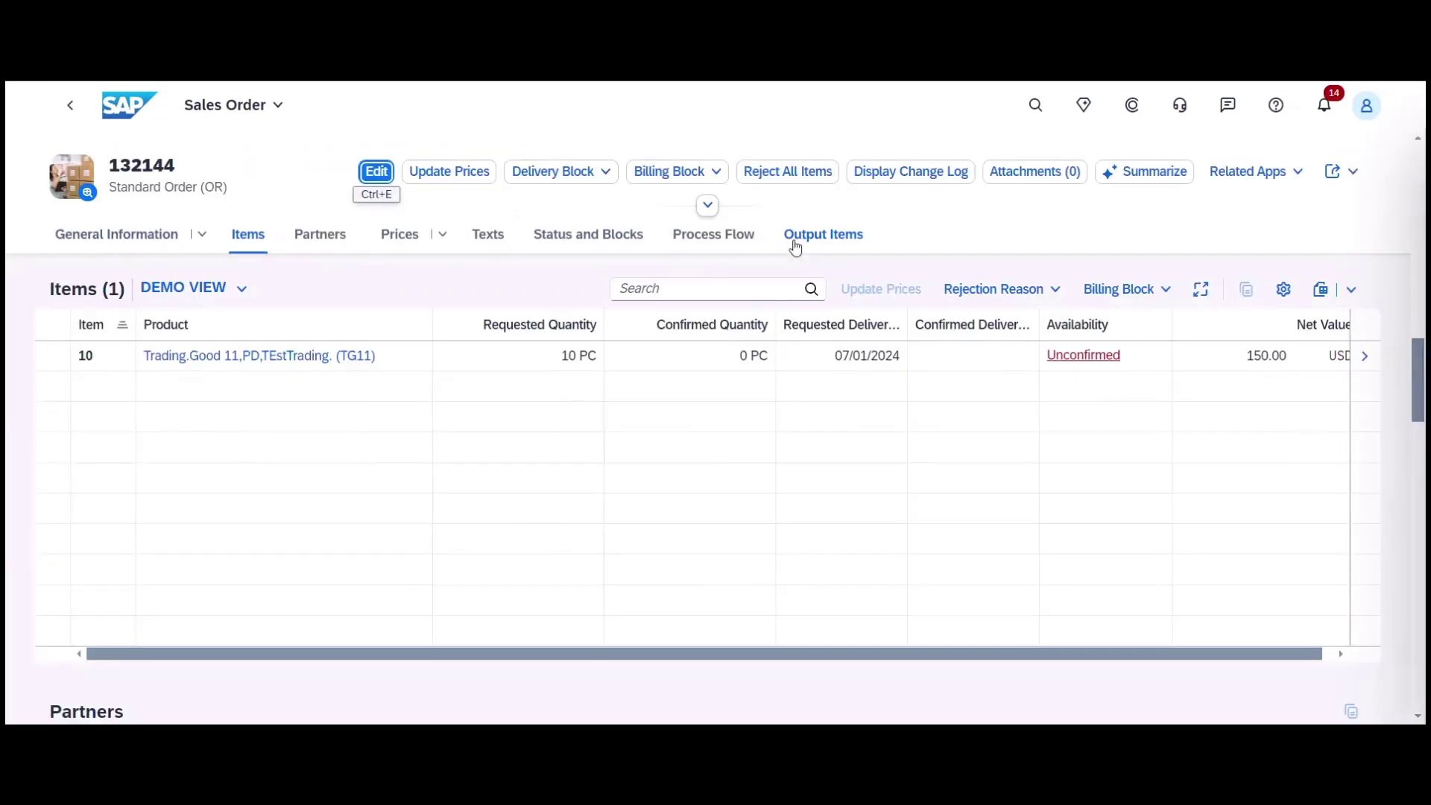
left_click(375, 179)
left_click(248, 234)
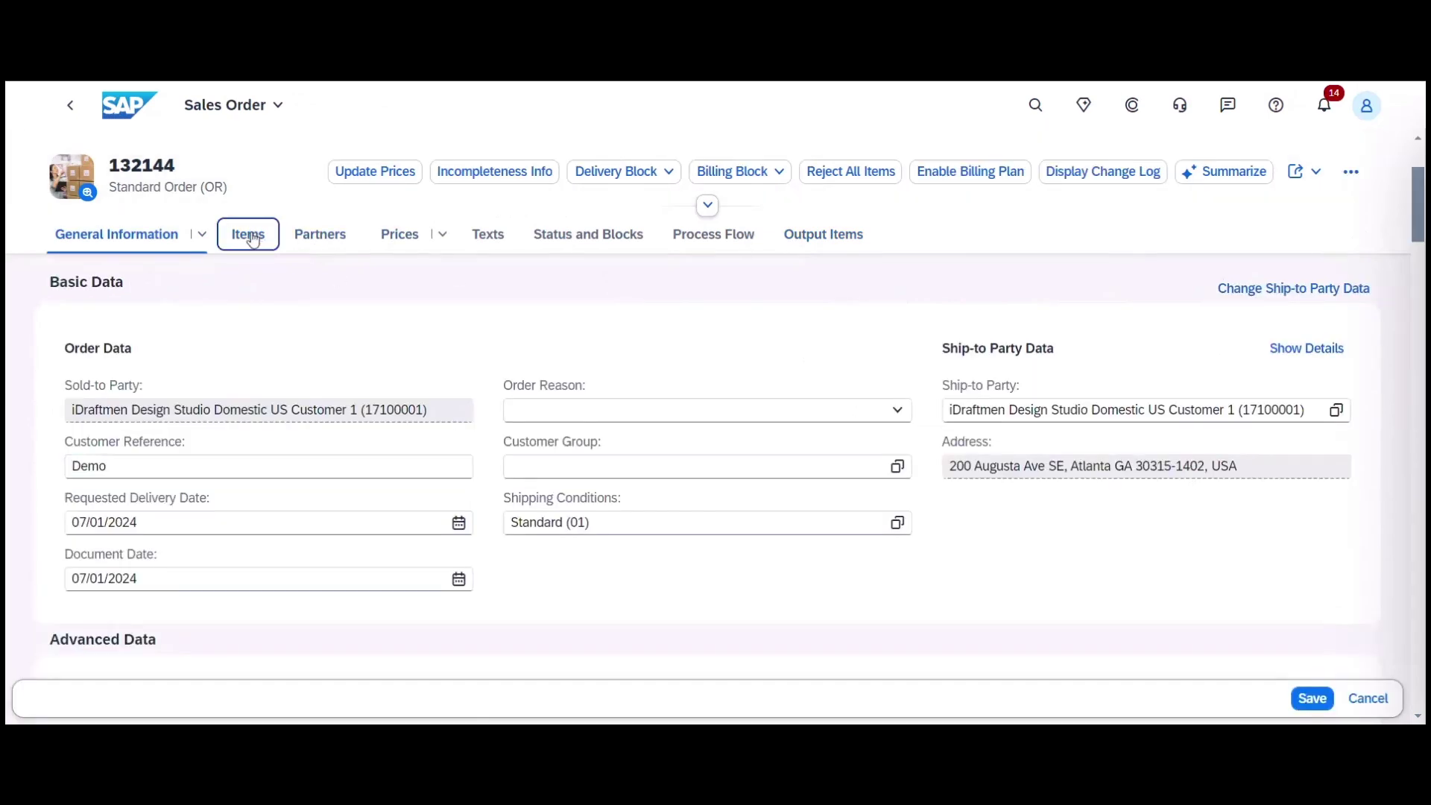
Step: Replace item 10's ship-to party with Domestic US Customer 2
left_click(1367, 359)
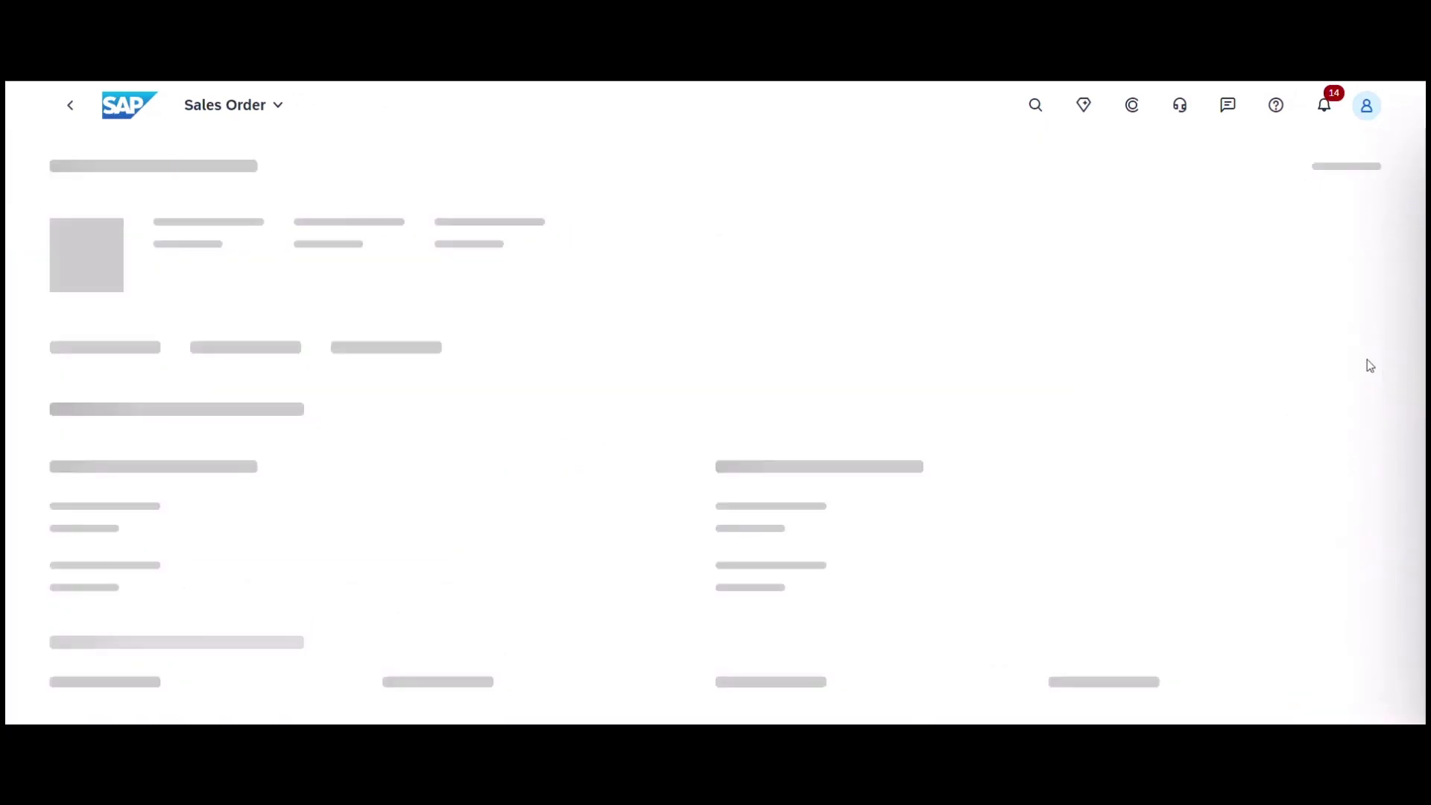
left_click(368, 422)
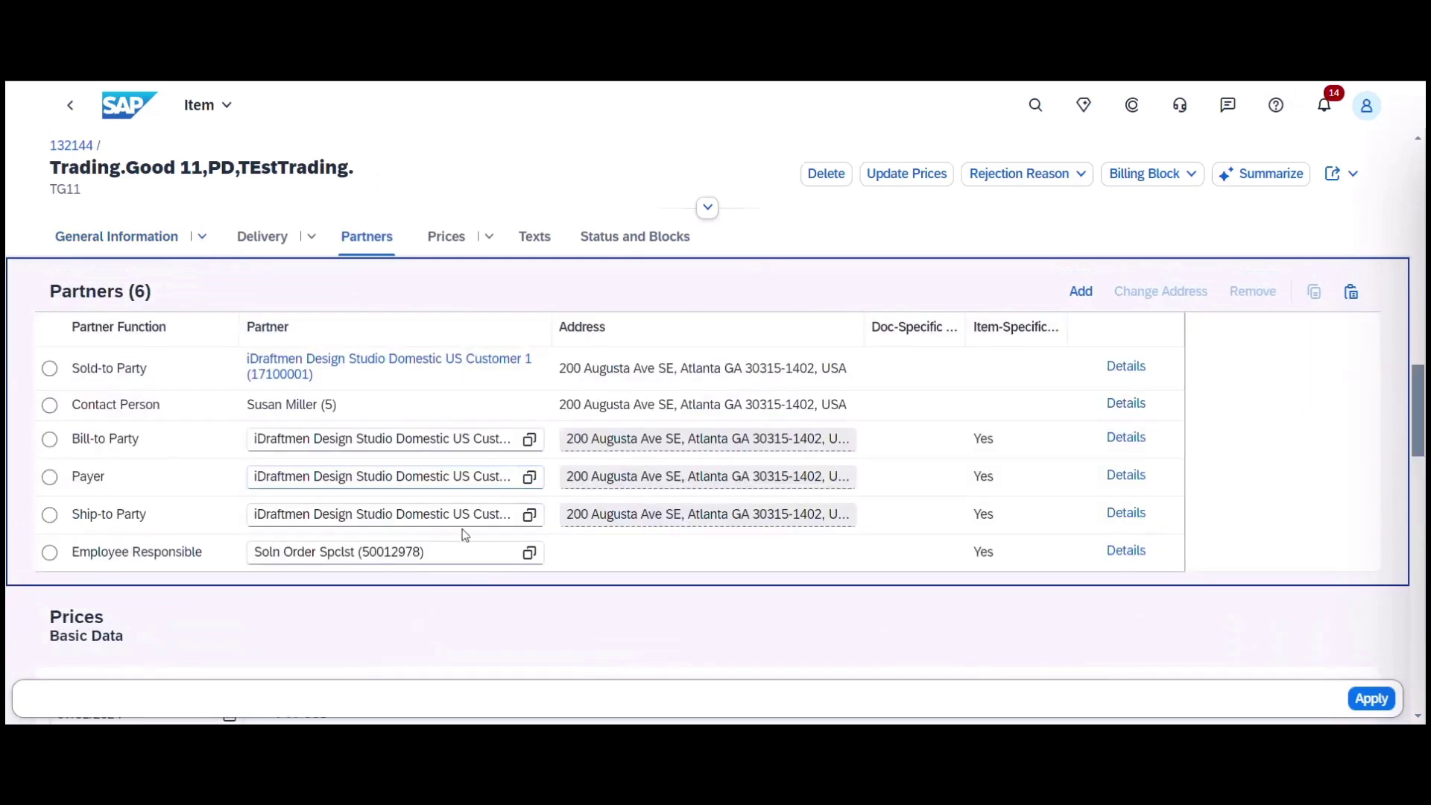
left_click(453, 516)
key("ctrl+a")
type("1")
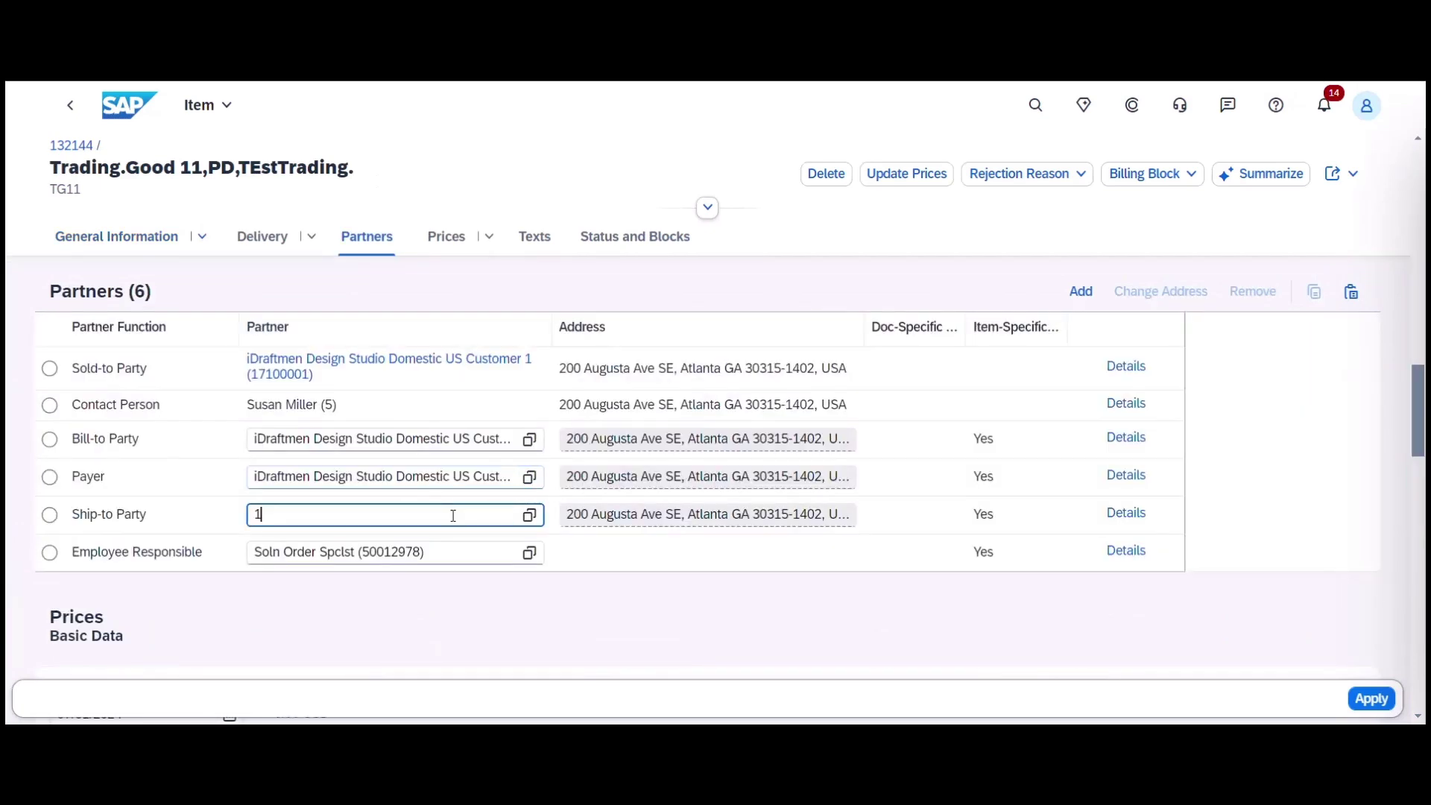
type("7100002")
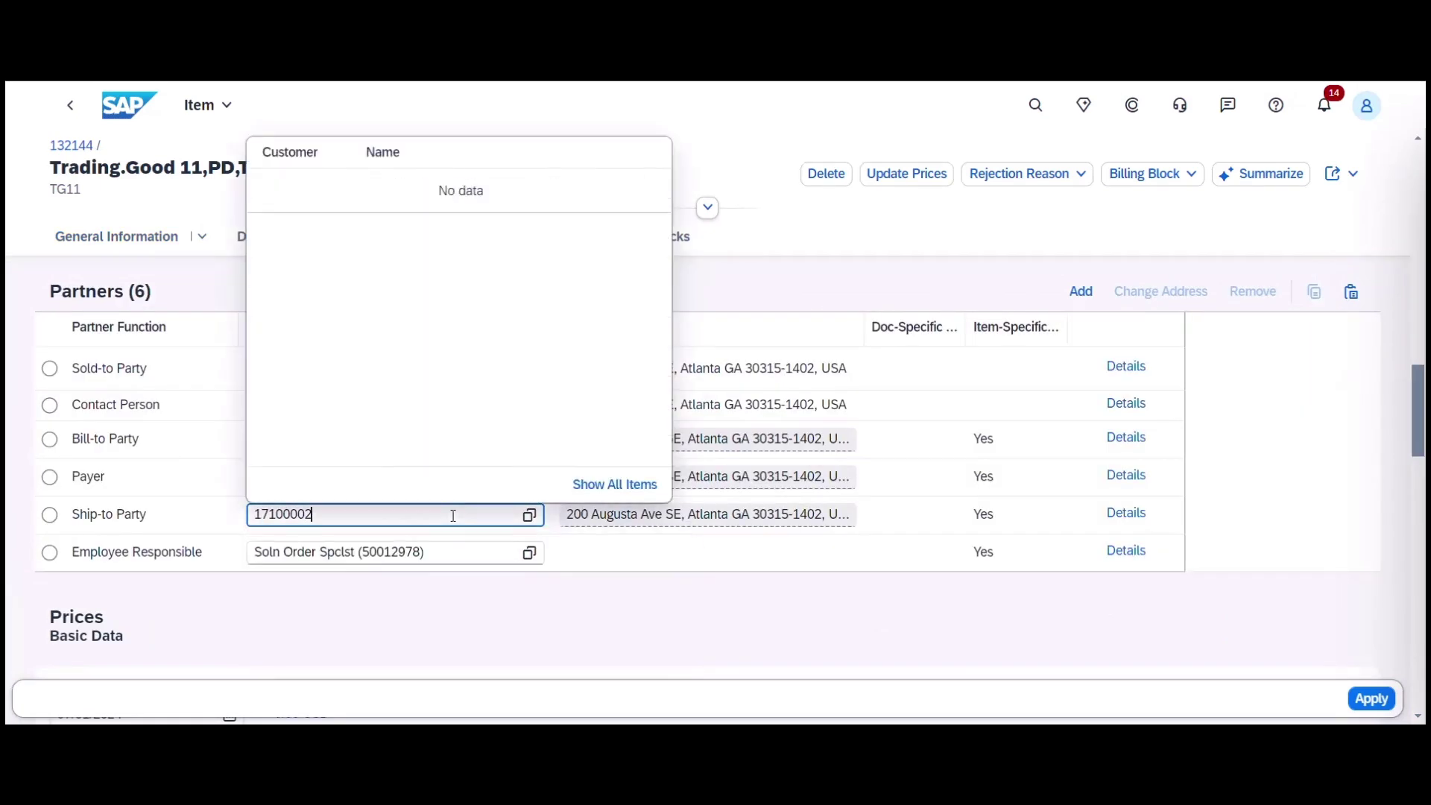
left_click(470, 575)
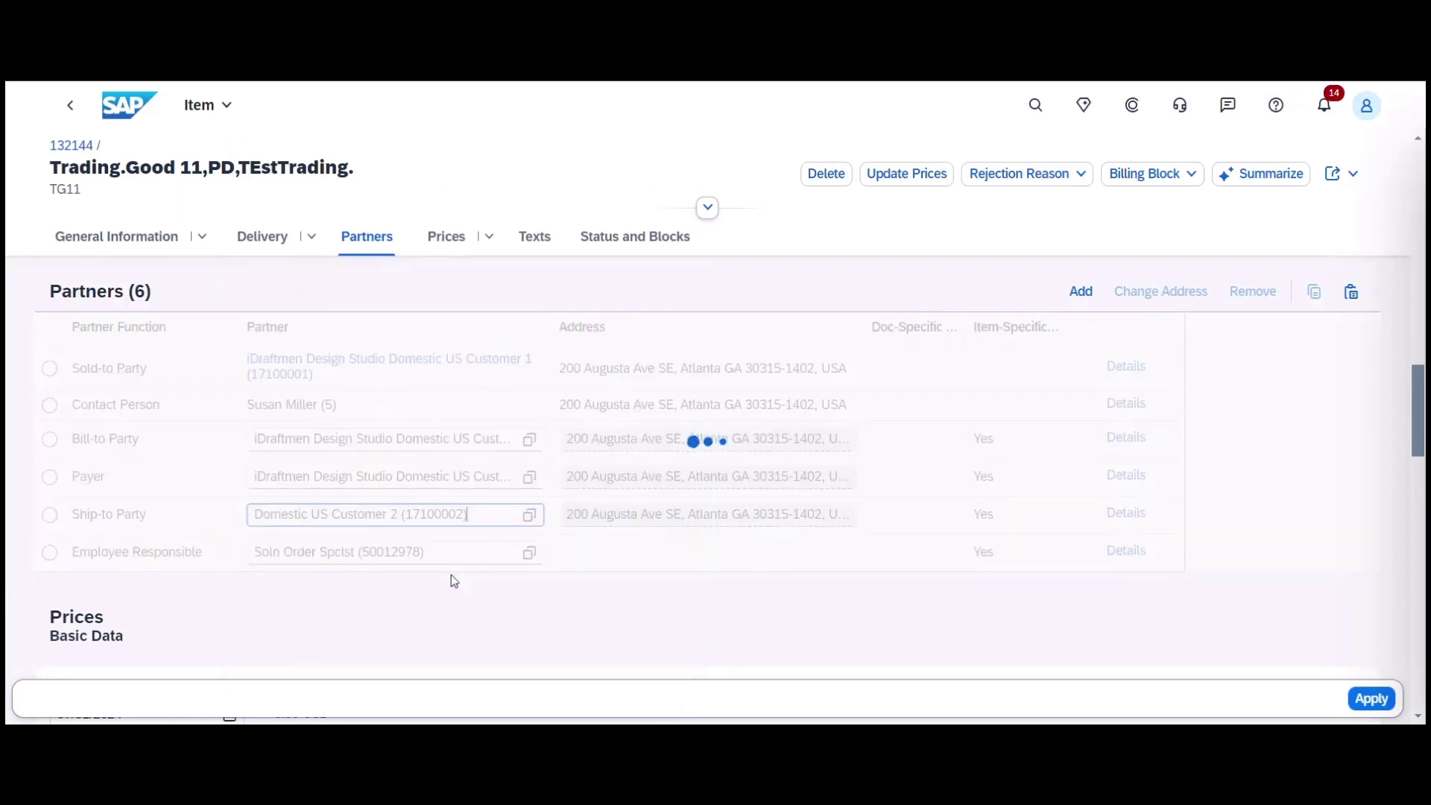
Step: Apply the item change, save the sales order and dismiss the messages
left_click(1371, 698)
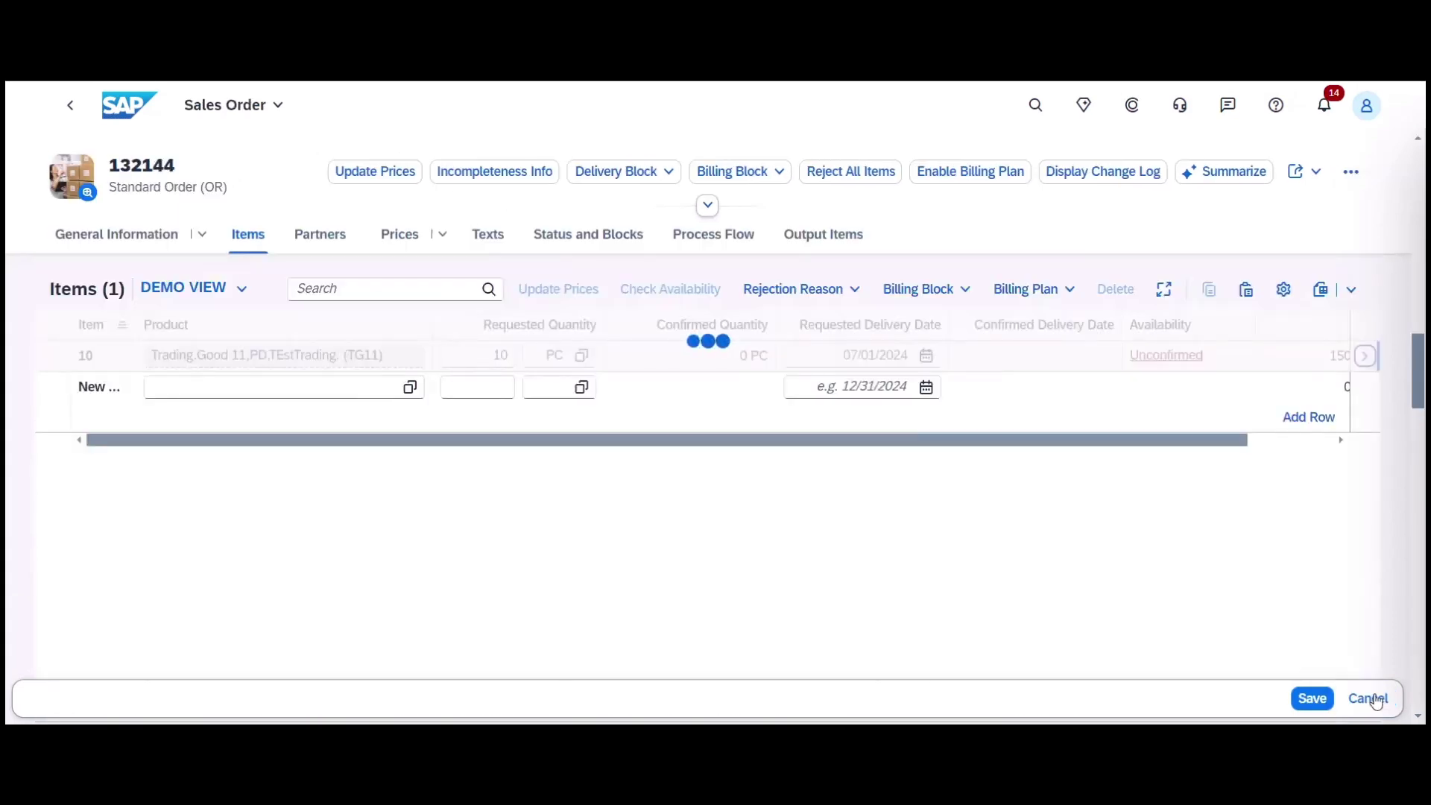
left_click(1311, 701)
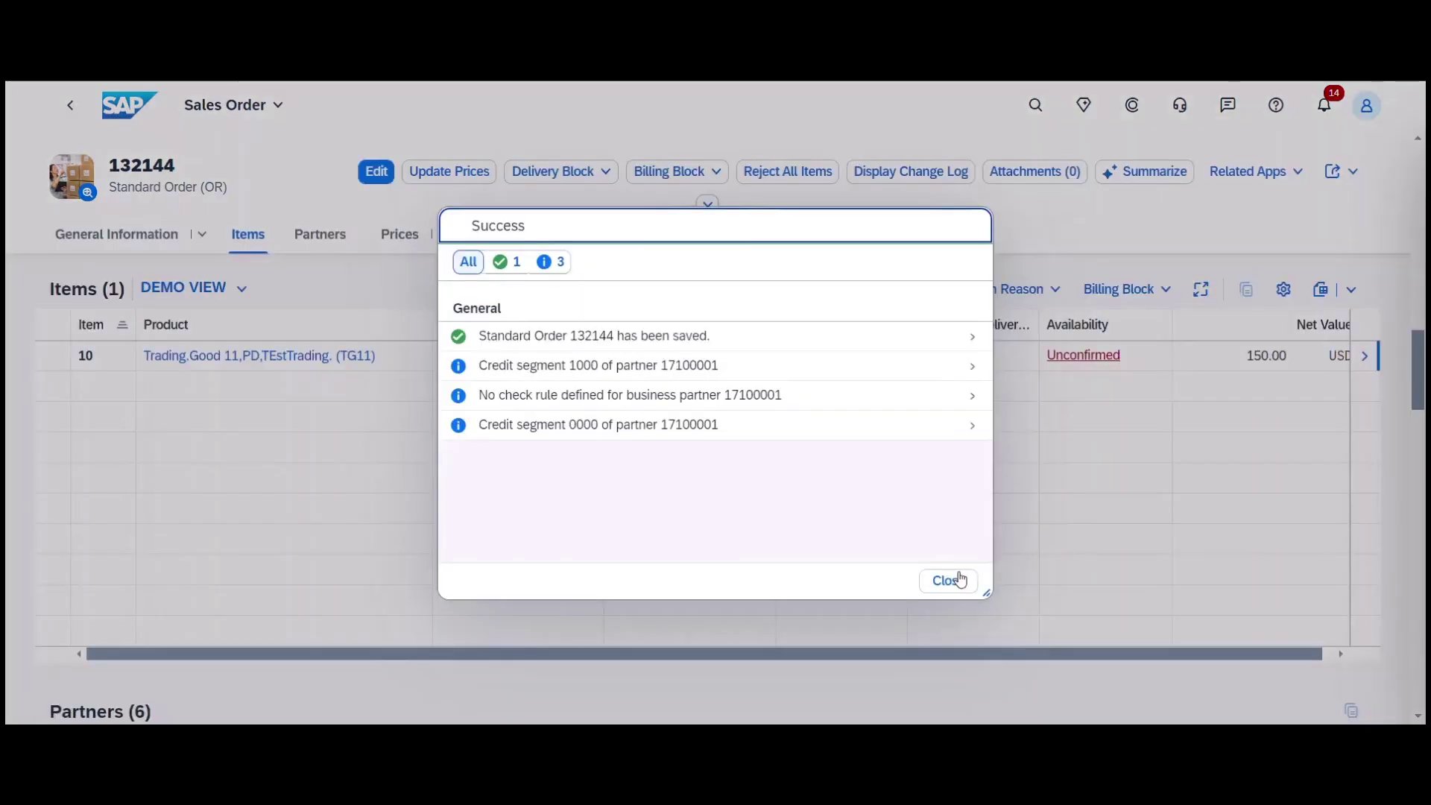
left_click(951, 579)
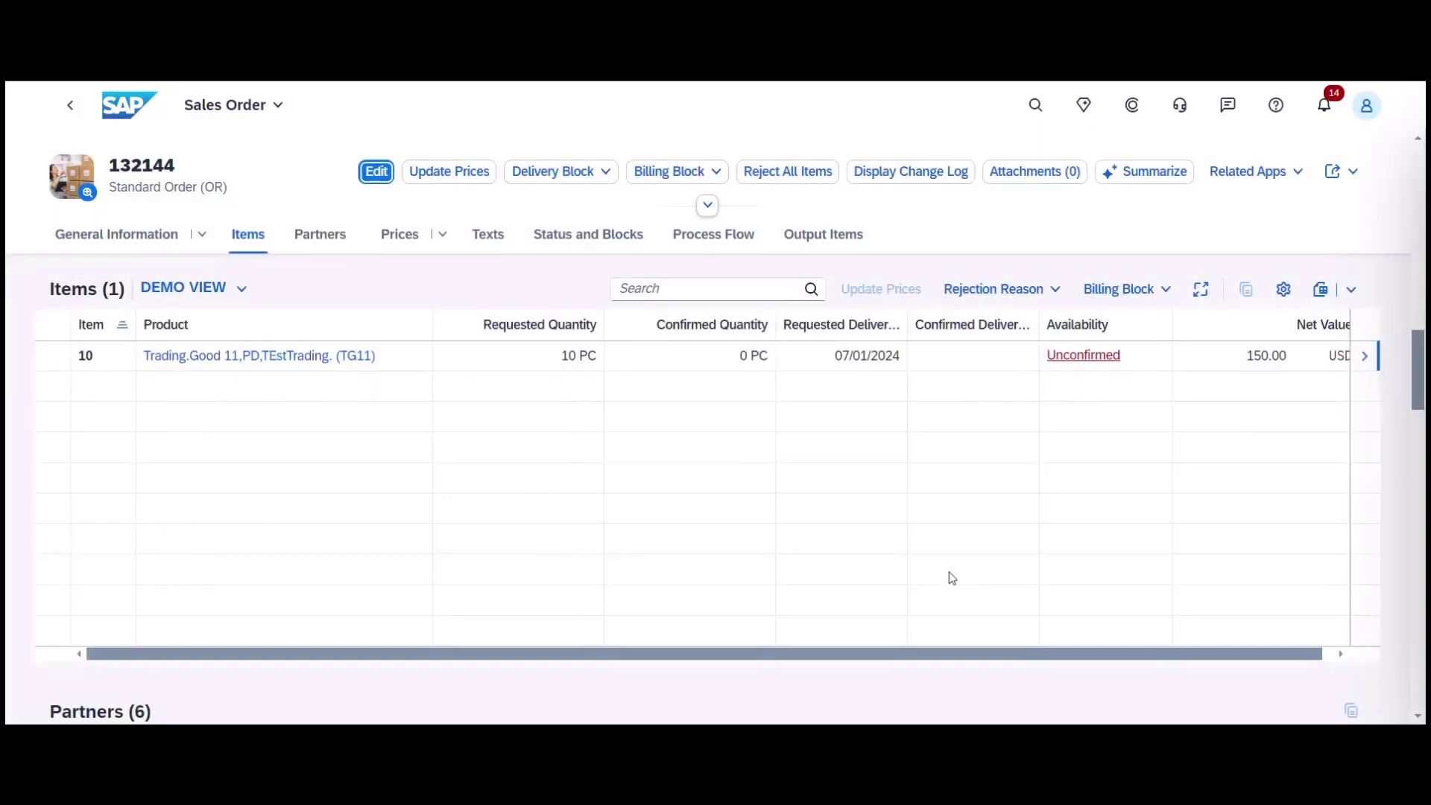
Step: Put sales order 132144 back into edit mode at its price elements
left_click(377, 172)
left_click(442, 237)
left_click(411, 297)
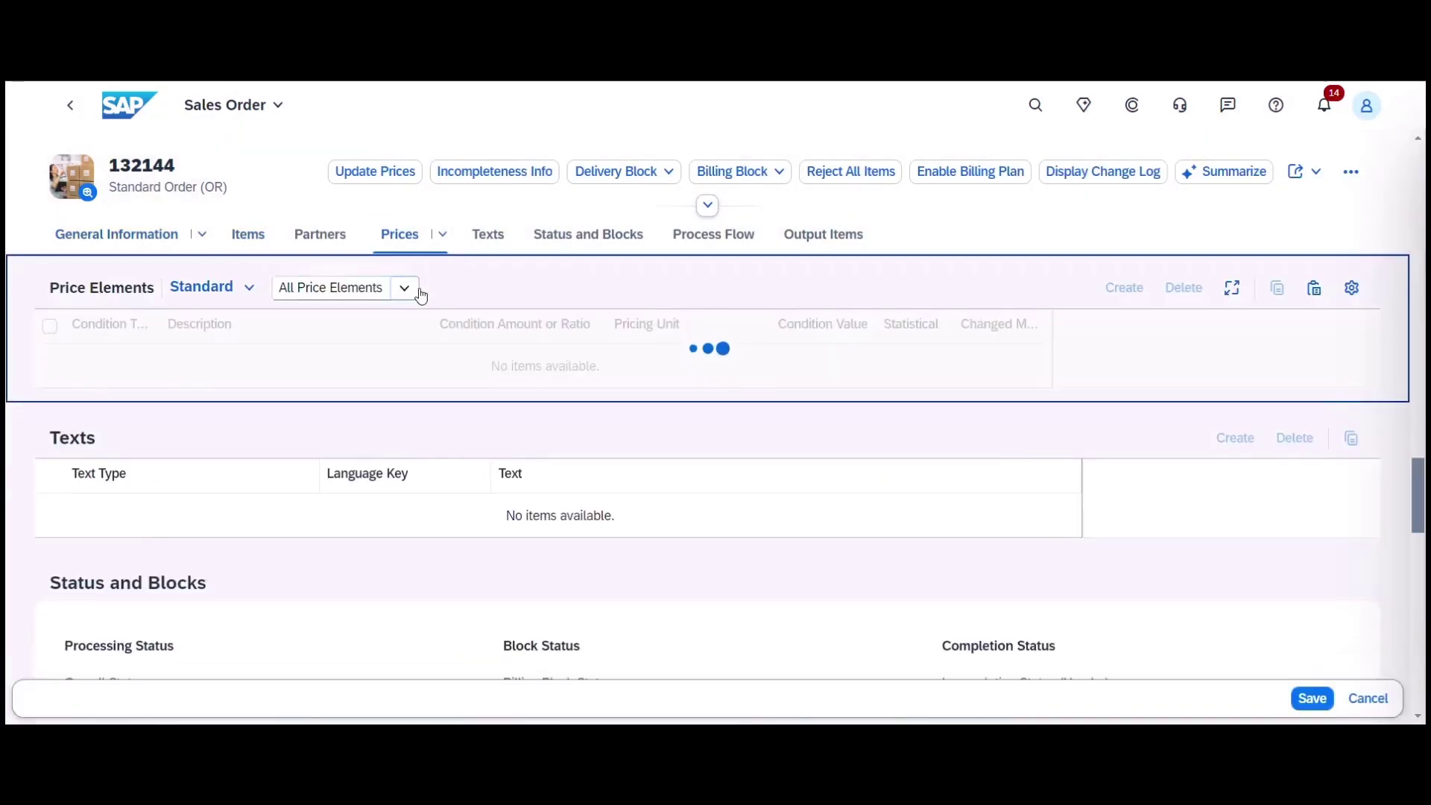
Step: Add a YBHD freight charge of 15.00 USD and save the sales order
left_click(1125, 288)
left_click(837, 408)
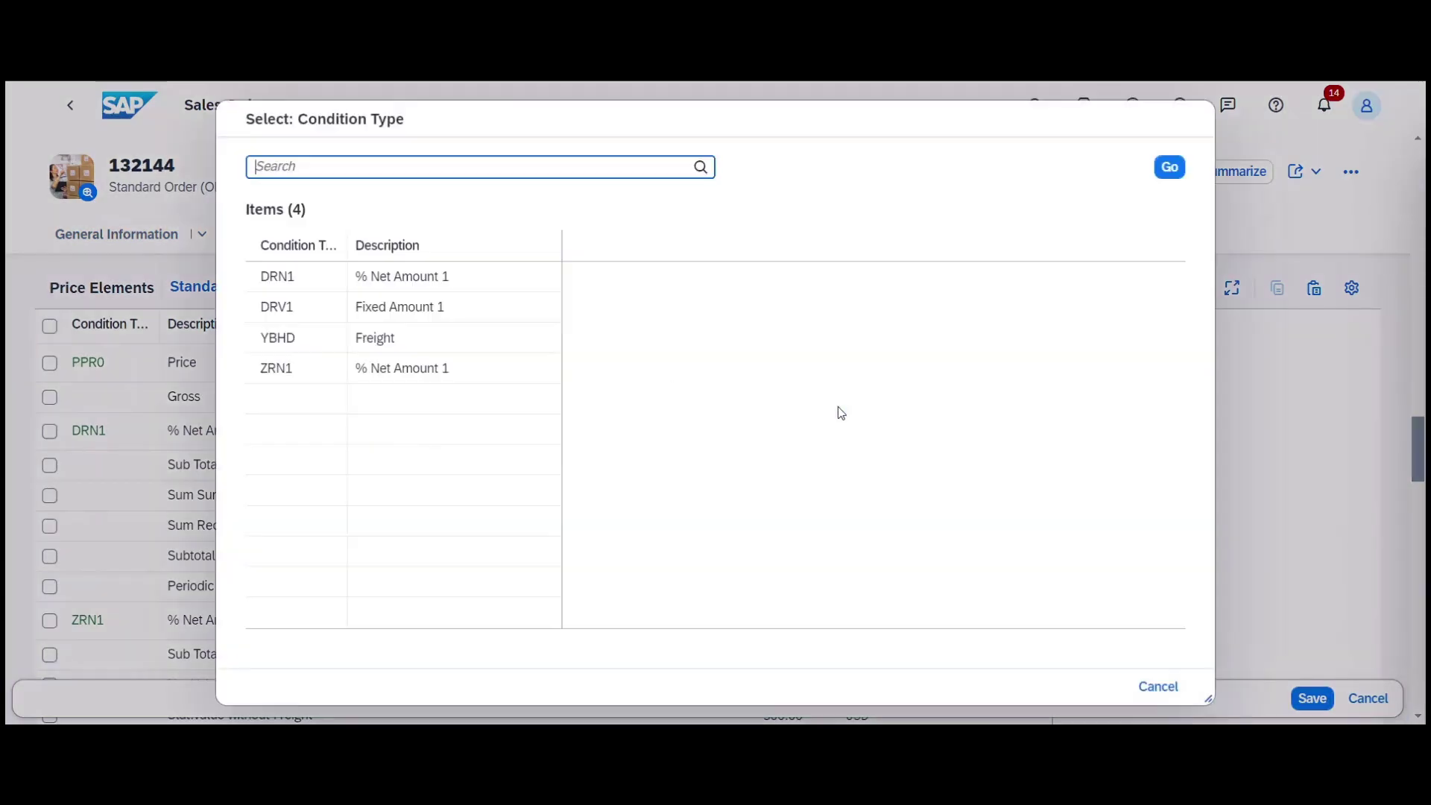
left_click(271, 347)
left_click(748, 460)
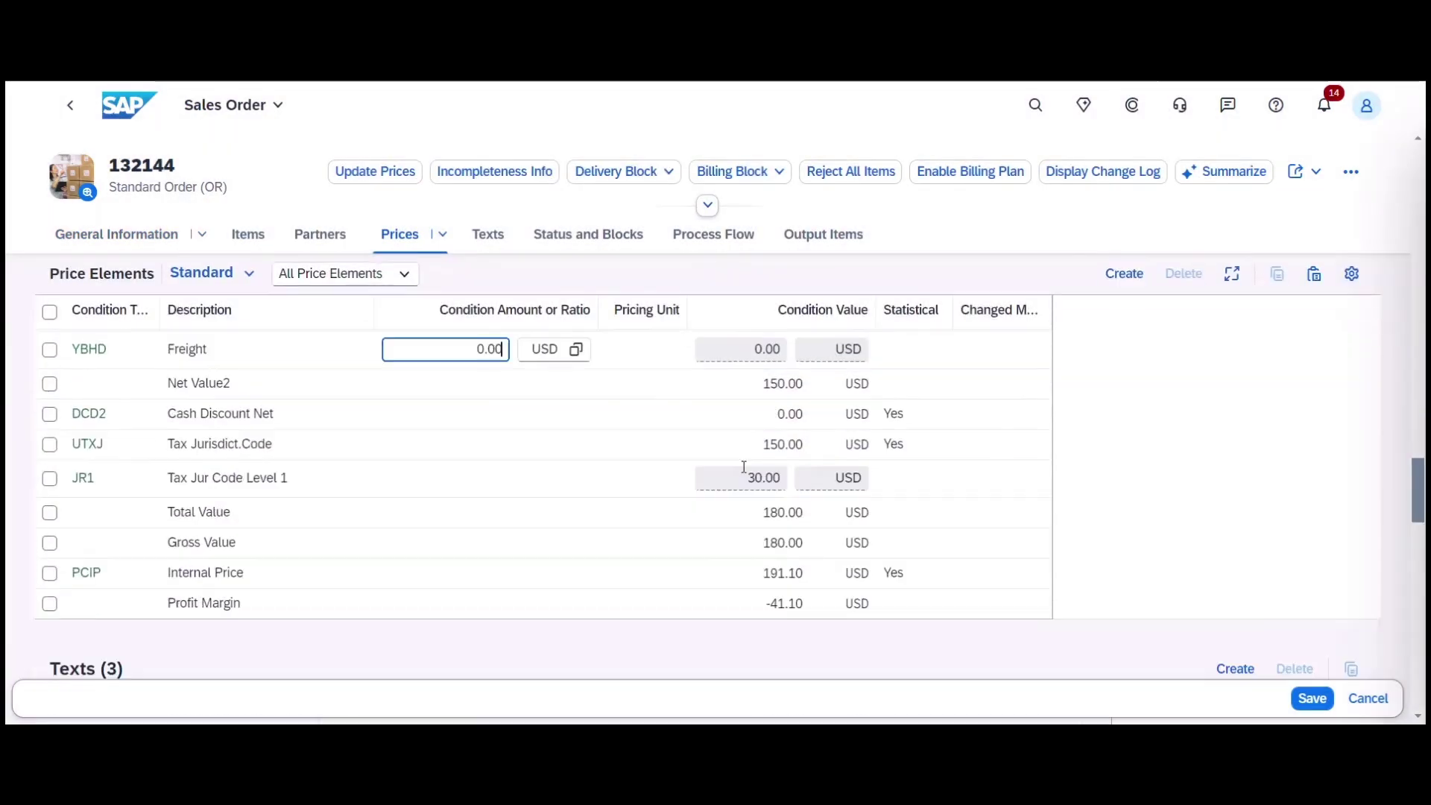
type("15")
key("Return")
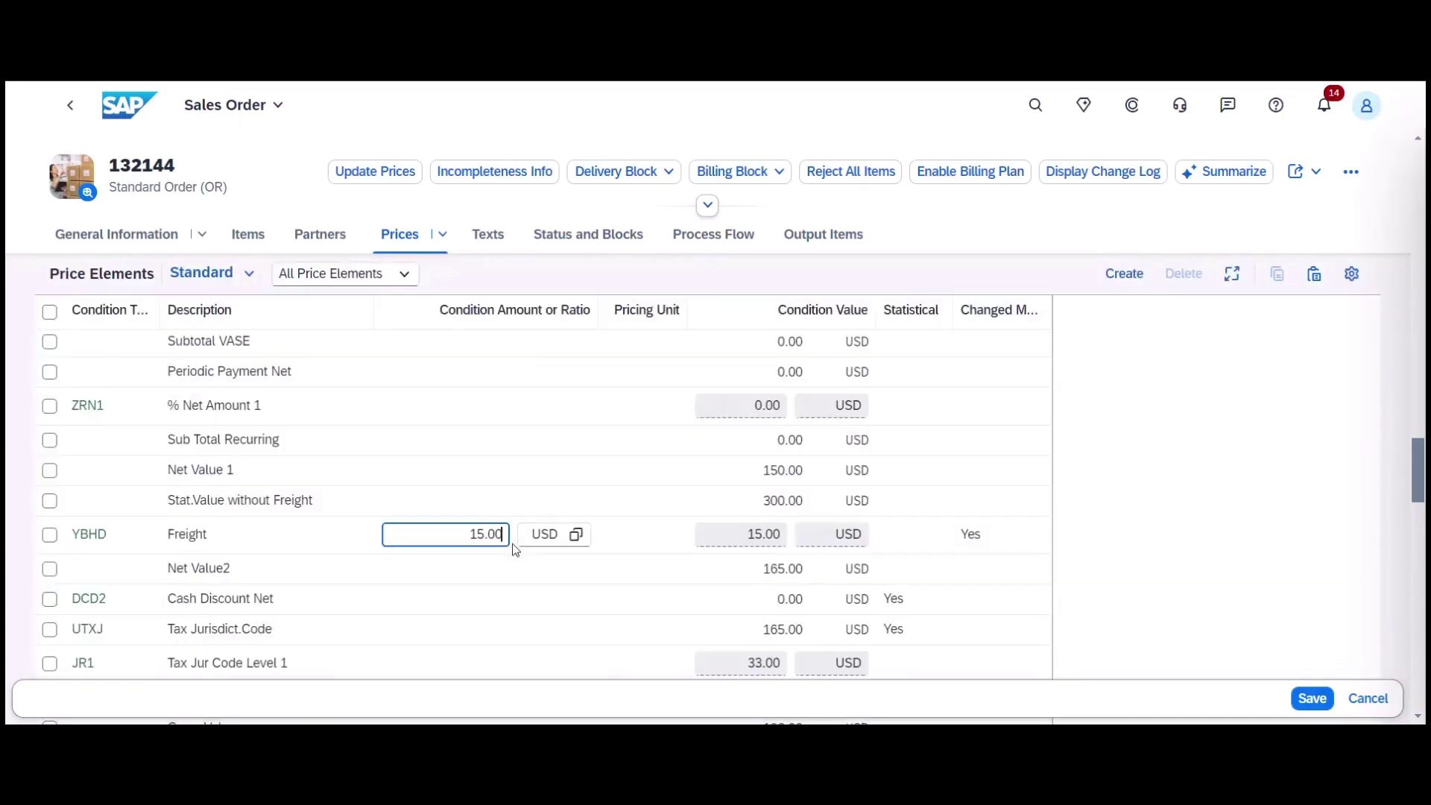
left_click(1311, 698)
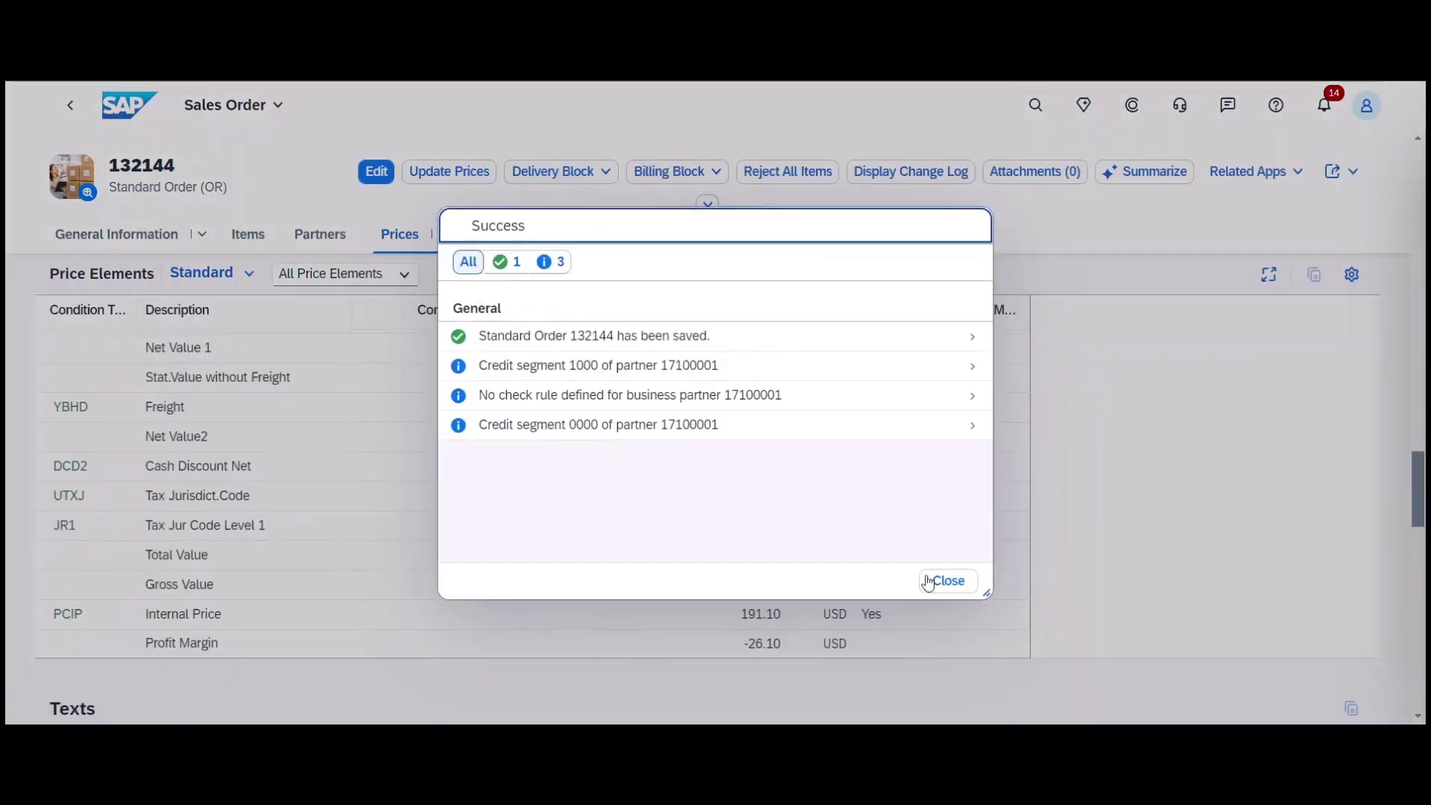
left_click(948, 580)
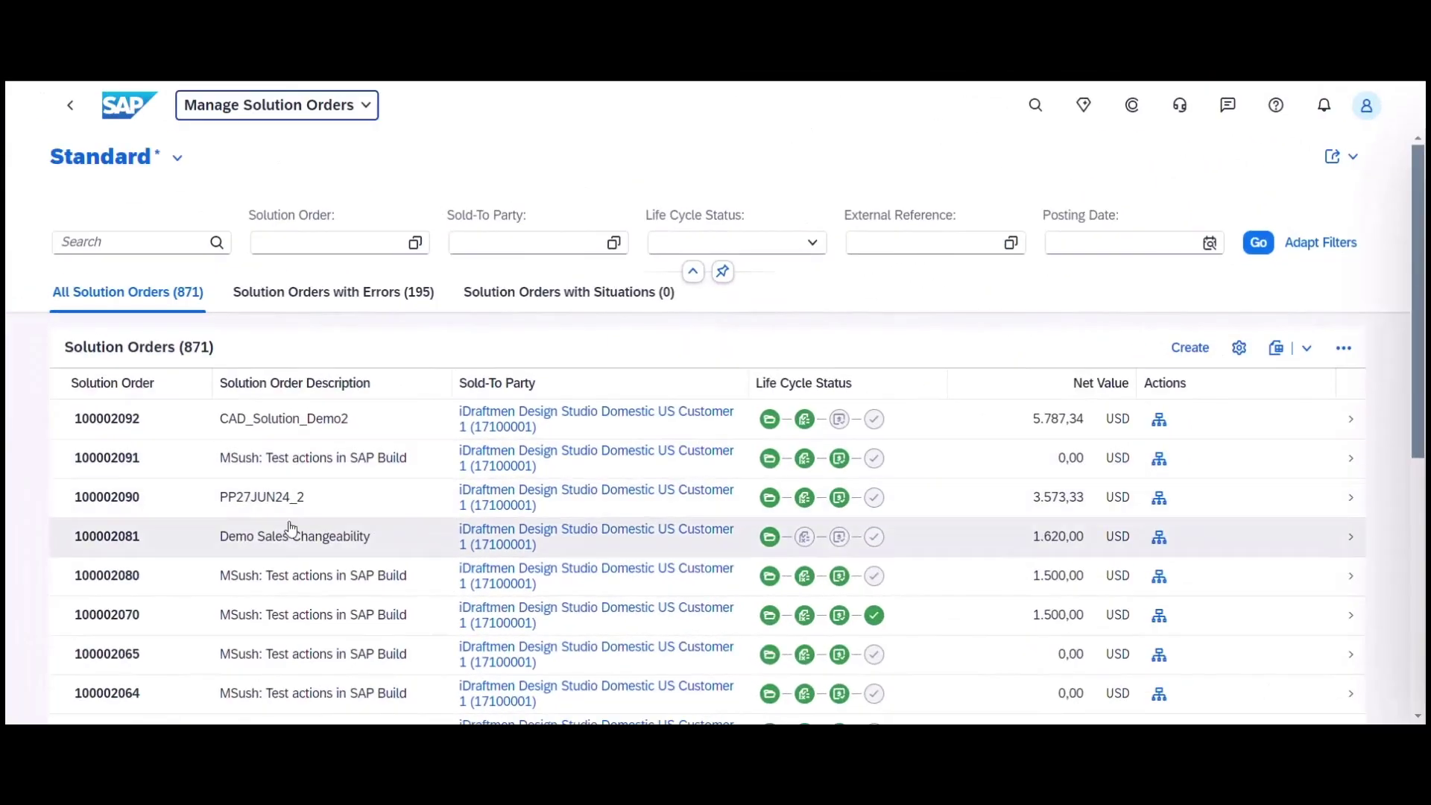
Step: Open solution order 100002081 and show the details of item 10
left_click(289, 543)
left_click(234, 373)
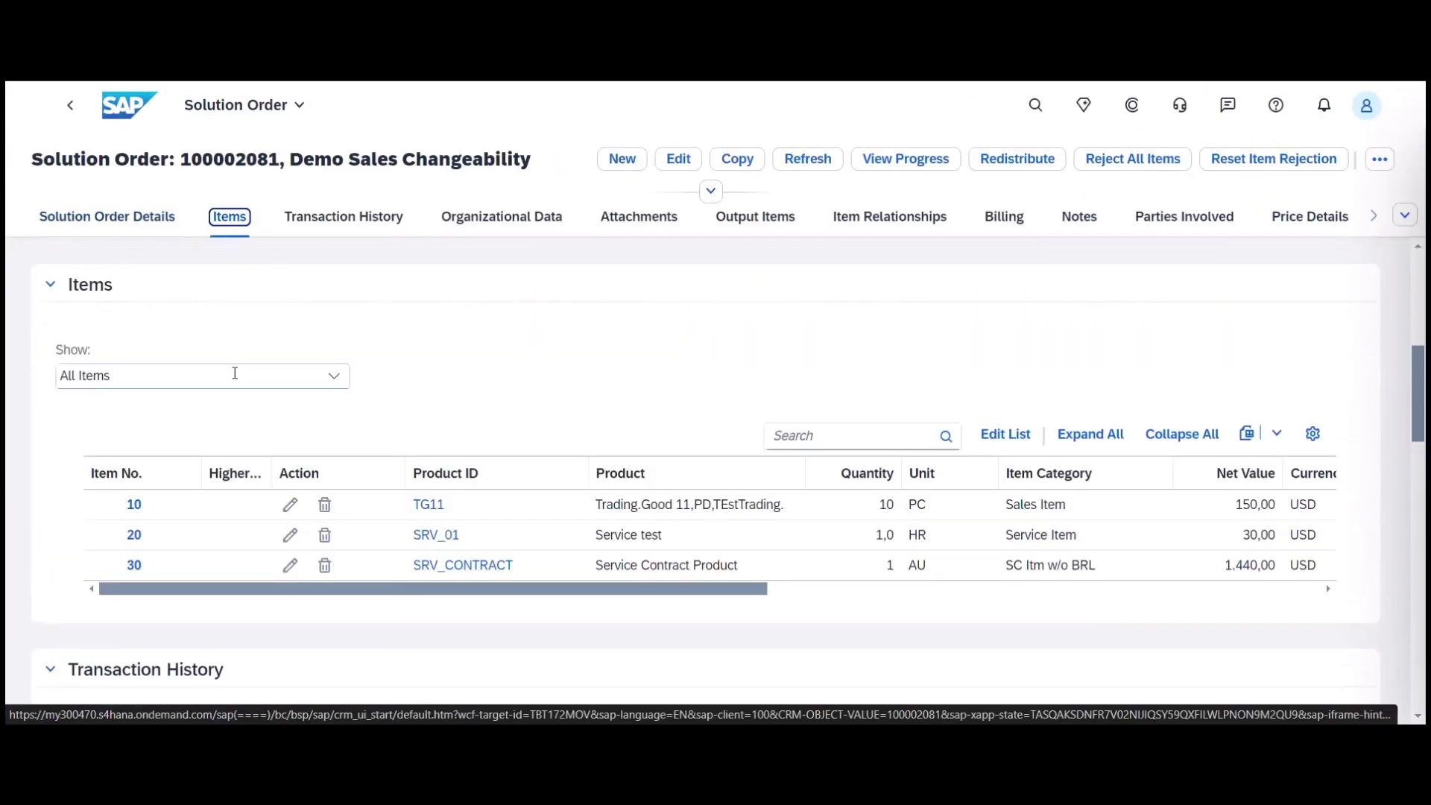
left_click_drag(390, 590, 887, 595)
mouse_move(1036, 520)
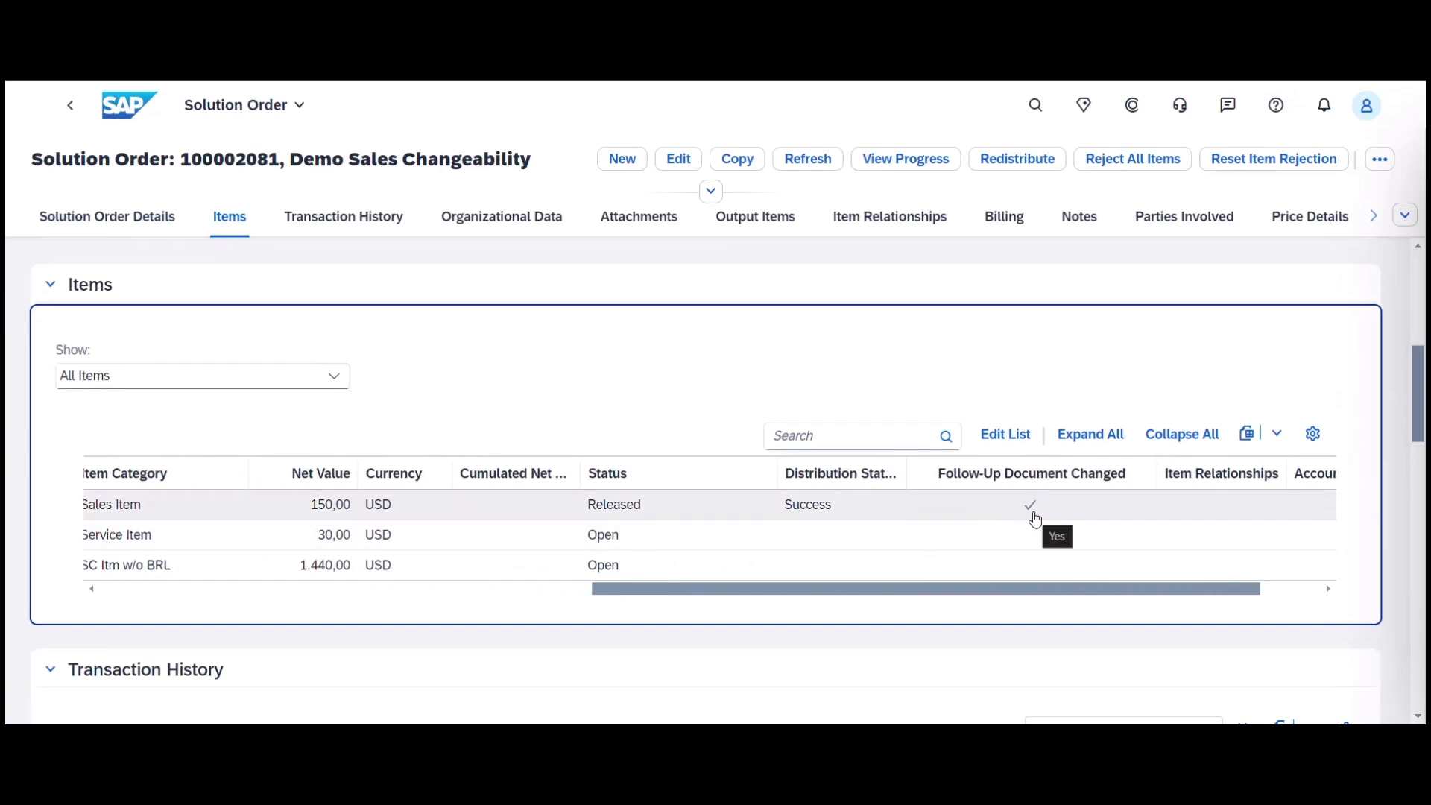
left_click(1036, 520)
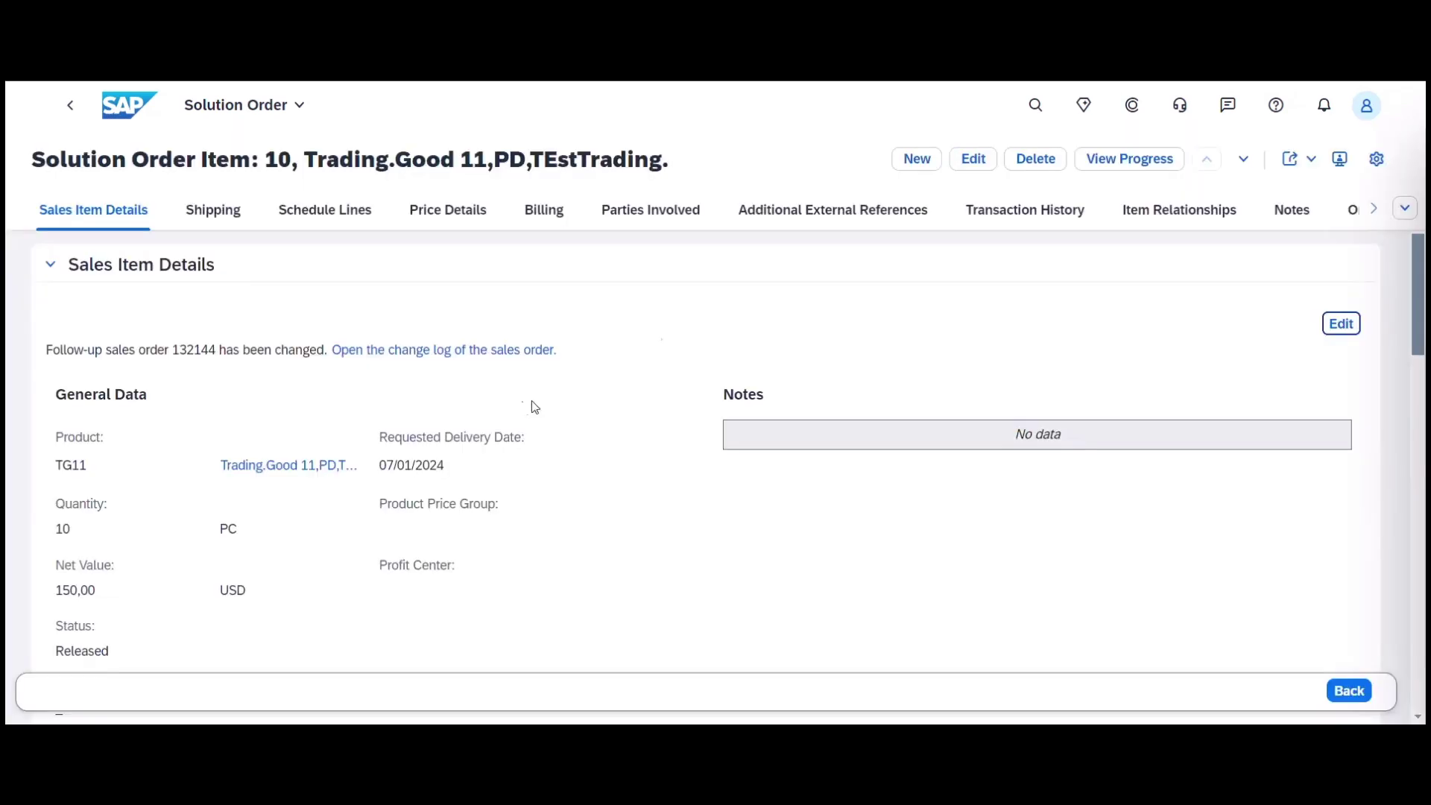
Step: View page 3 of the follow-up sales order's change log with the Field Name column widened
left_click(381, 350)
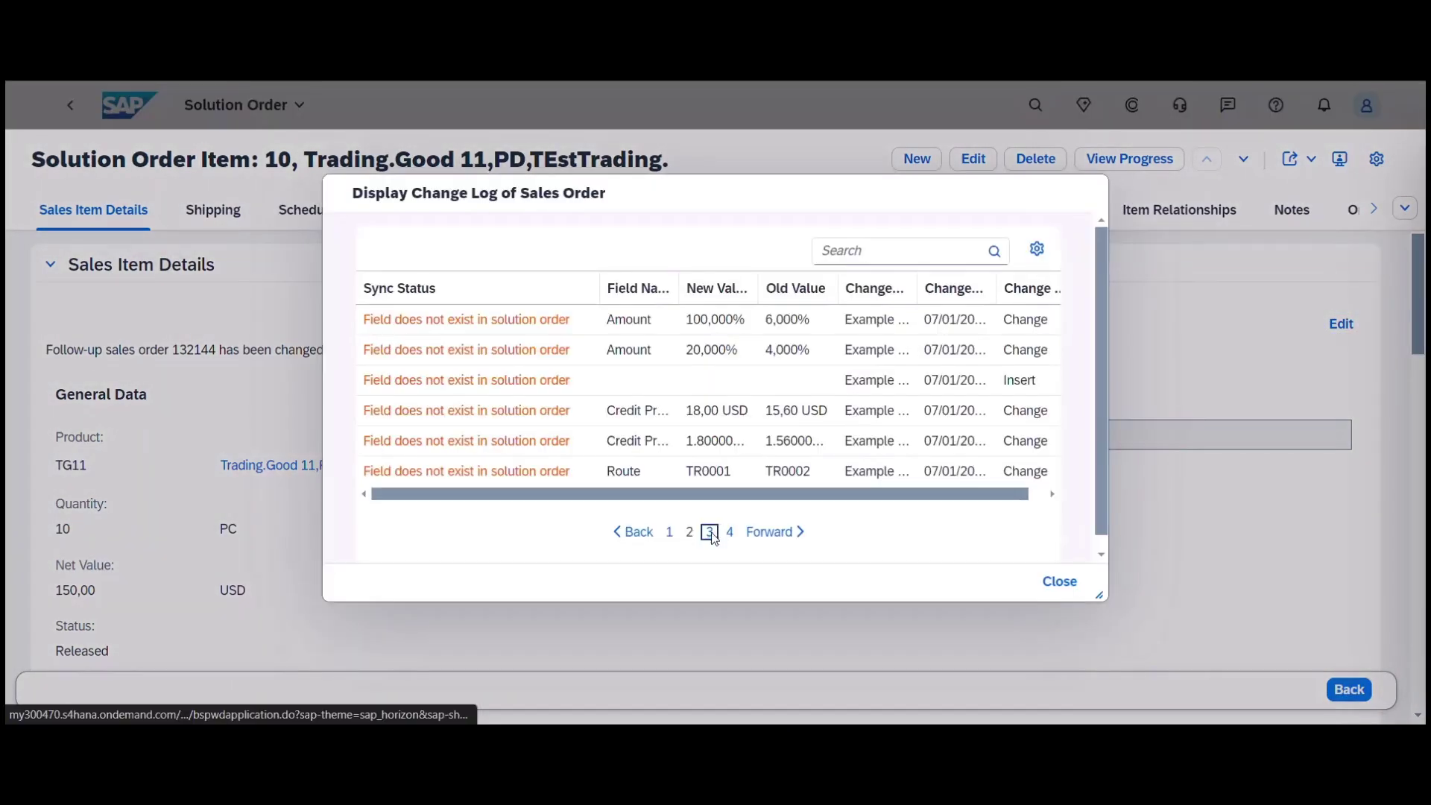
left_click(713, 535)
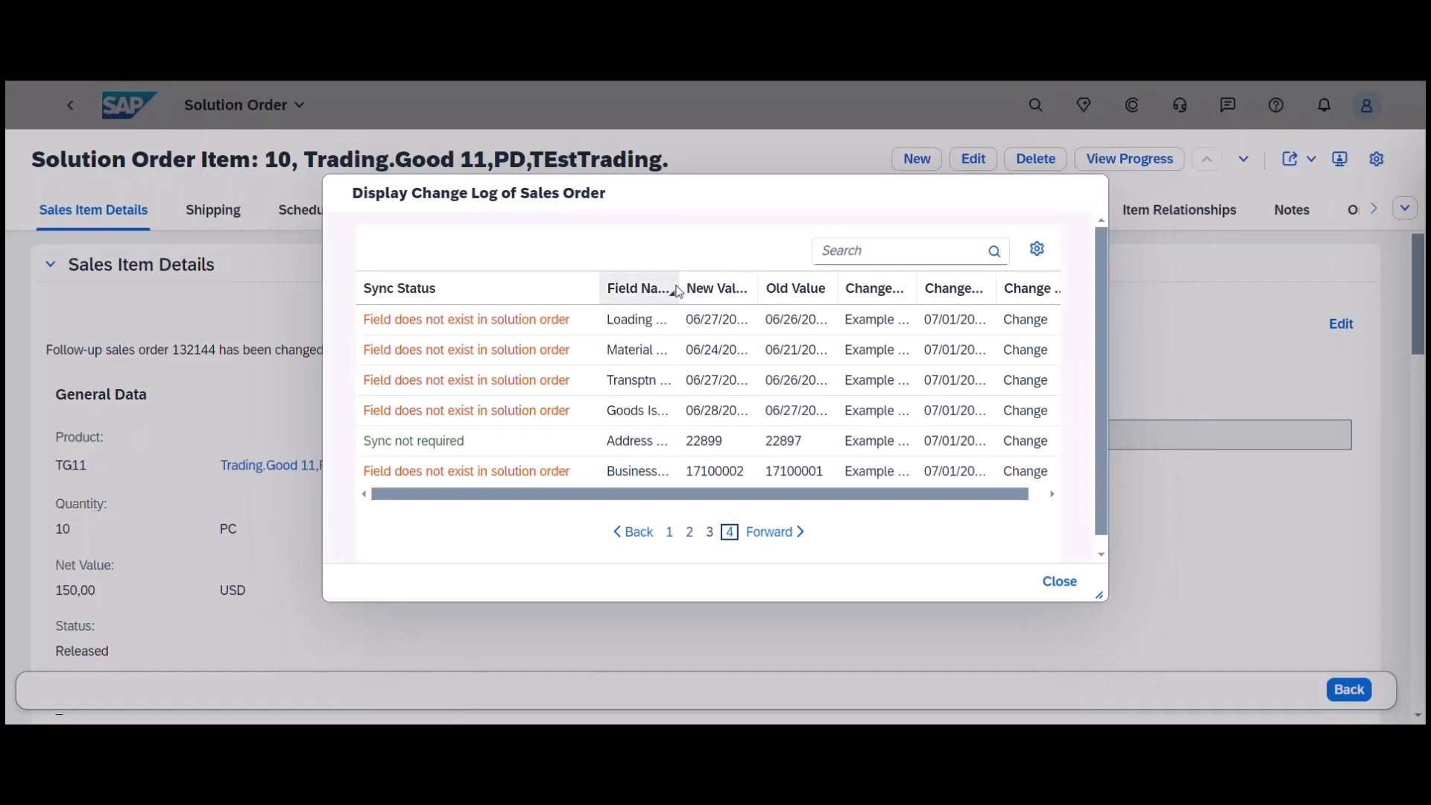
left_click_drag(679, 296, 733, 295)
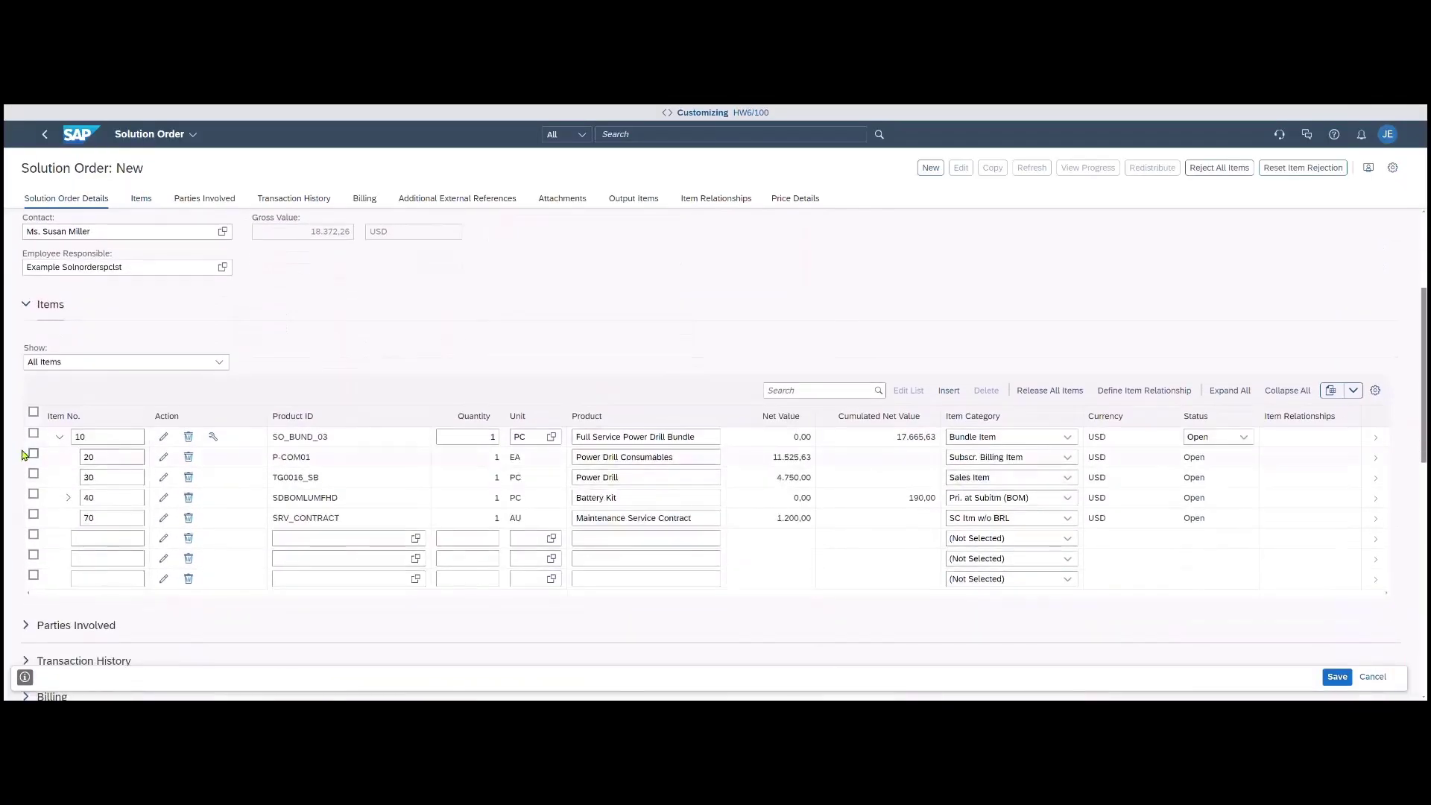
Step: Expand the Battery Kit and change Power Drill item 30's category to Sales Item FoC
left_click(66, 500)
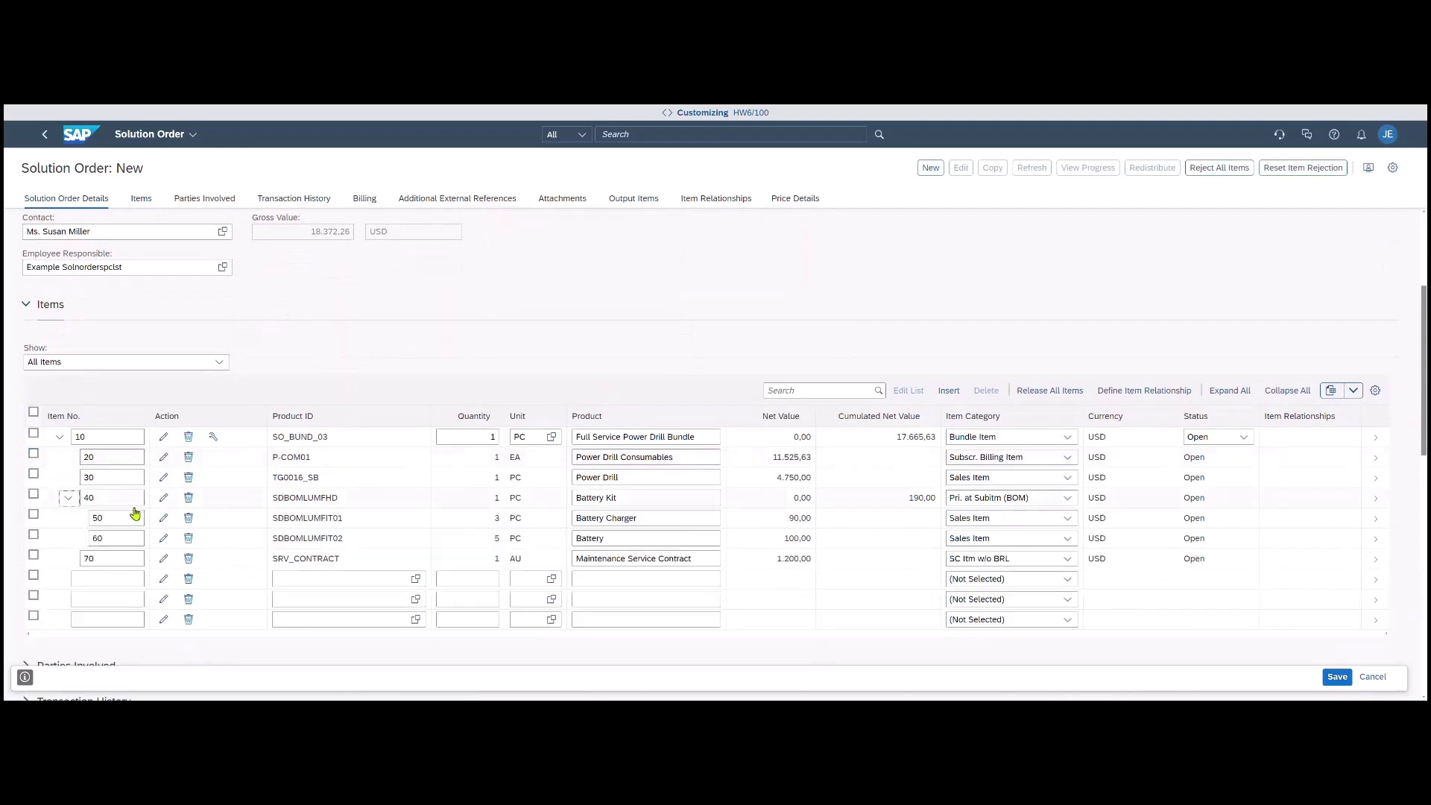
left_click(1068, 478)
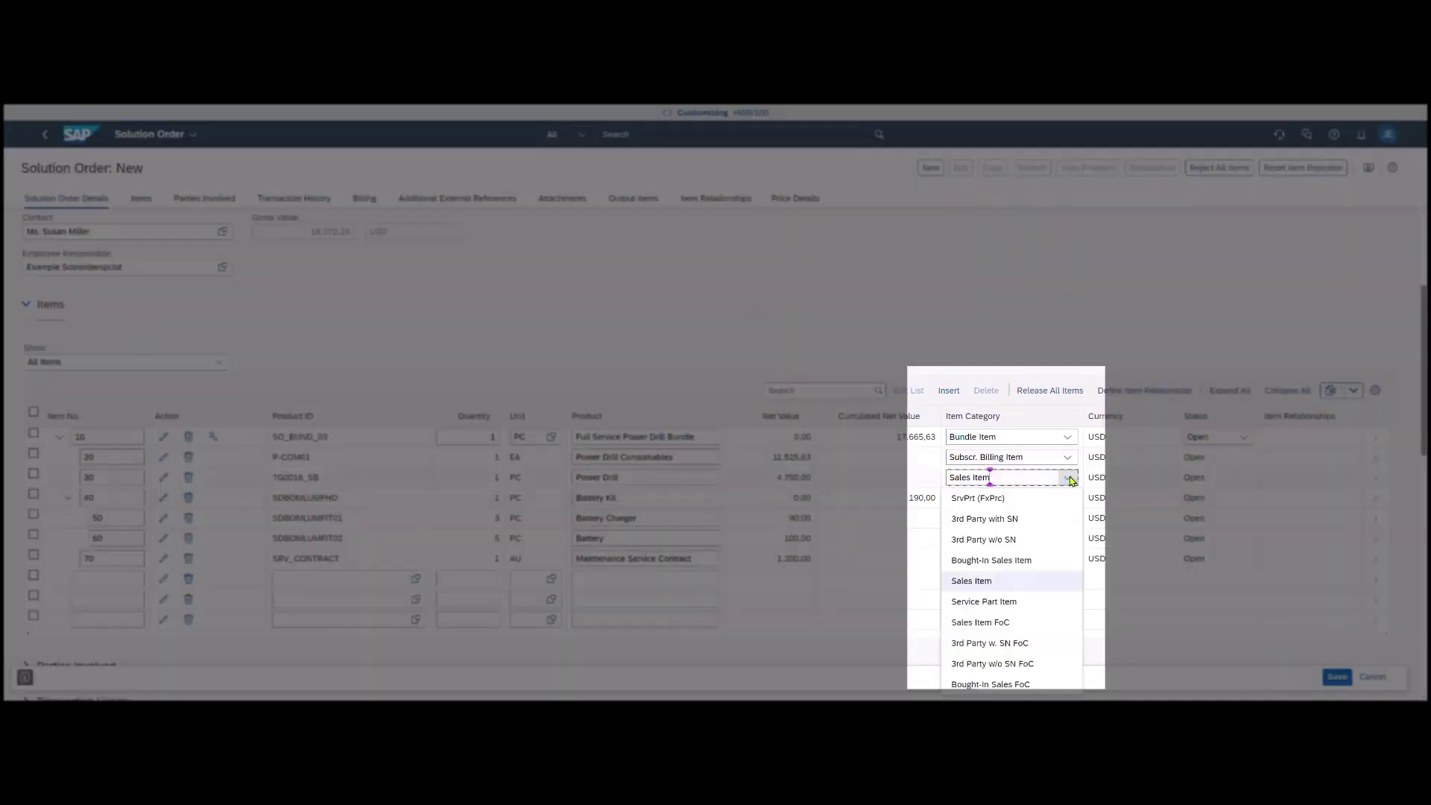
left_click(988, 622)
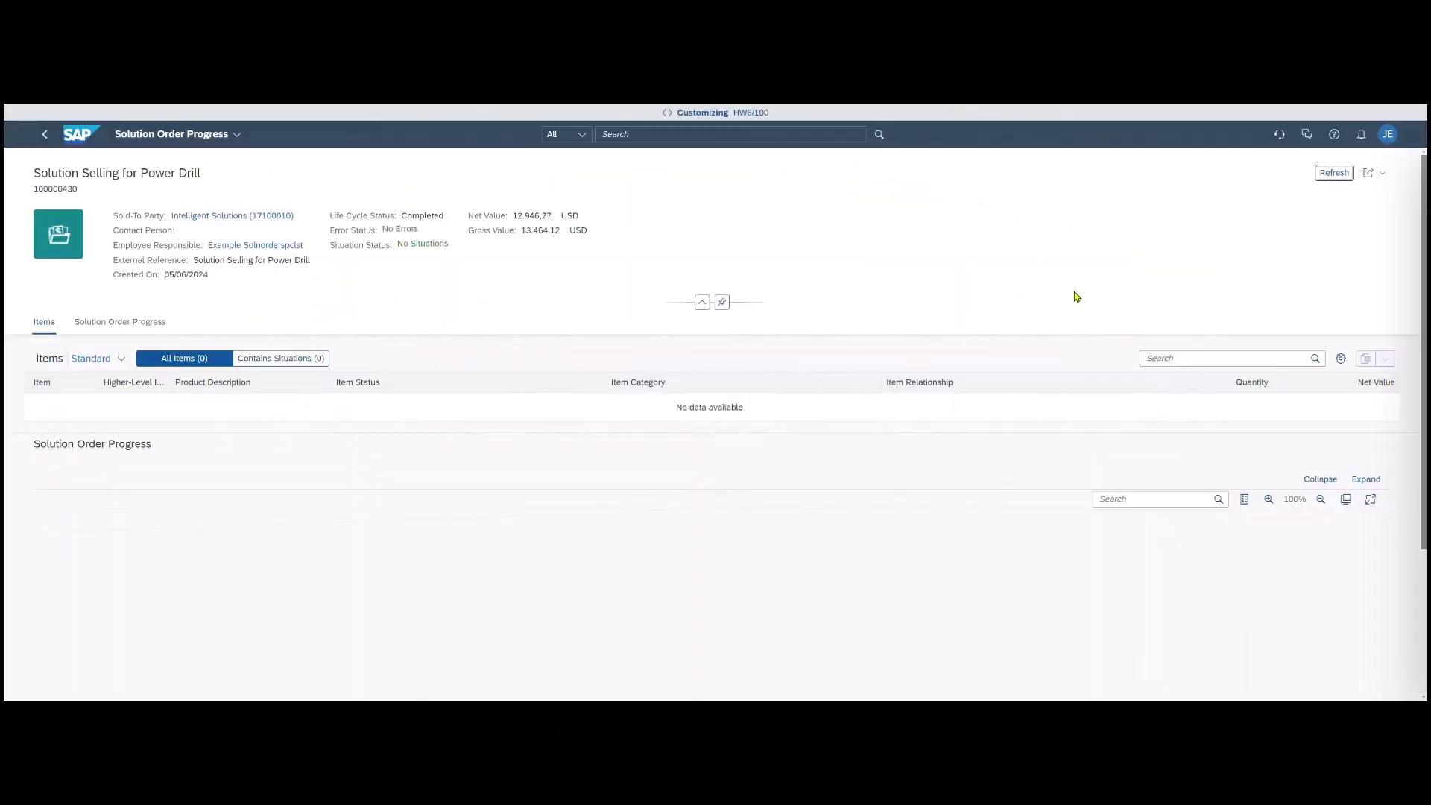
Step: Highlight the document paths of invoices 90000111 and 90000110 in the progress flow diagram
scroll(989, 412, "down", 5)
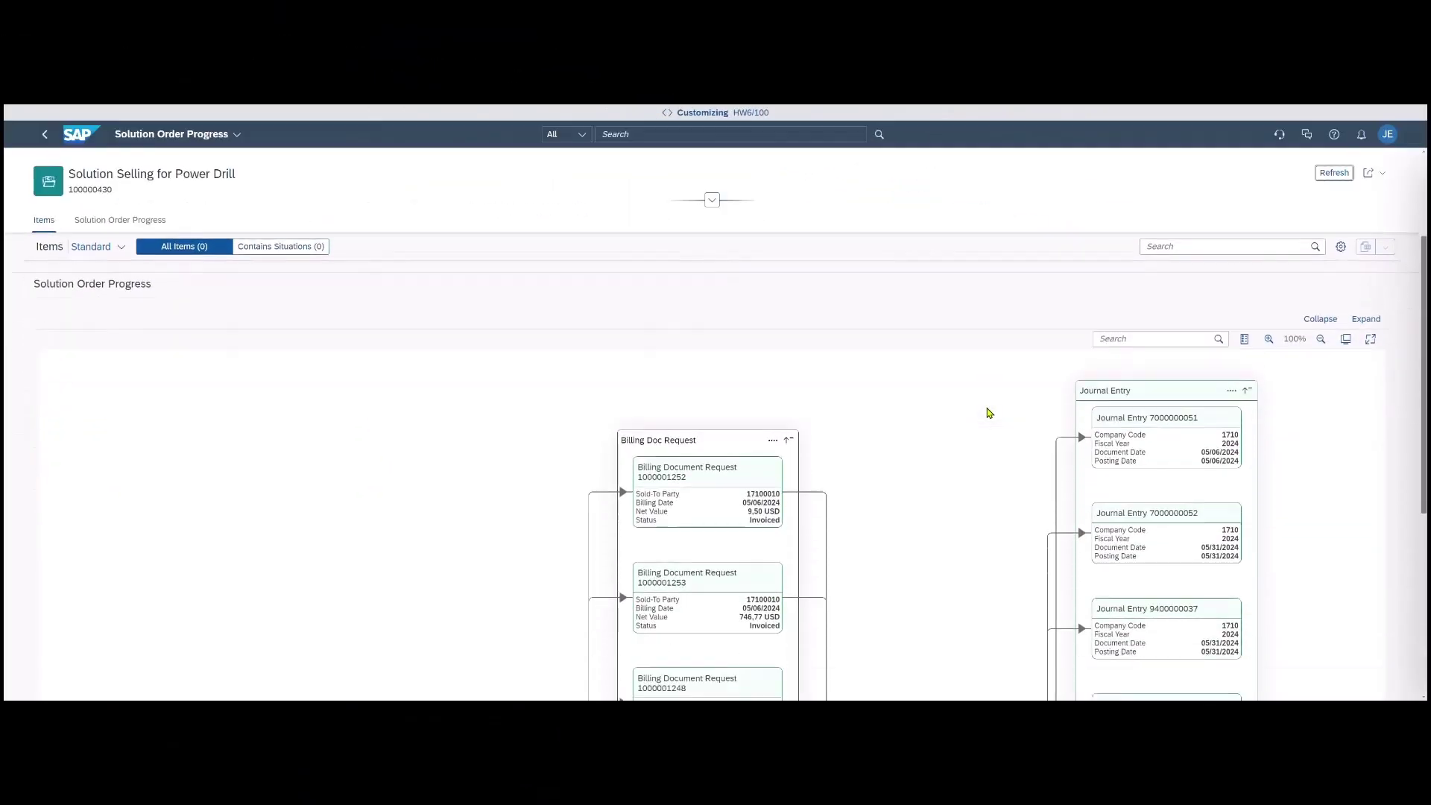
scroll(989, 411, "down", 3)
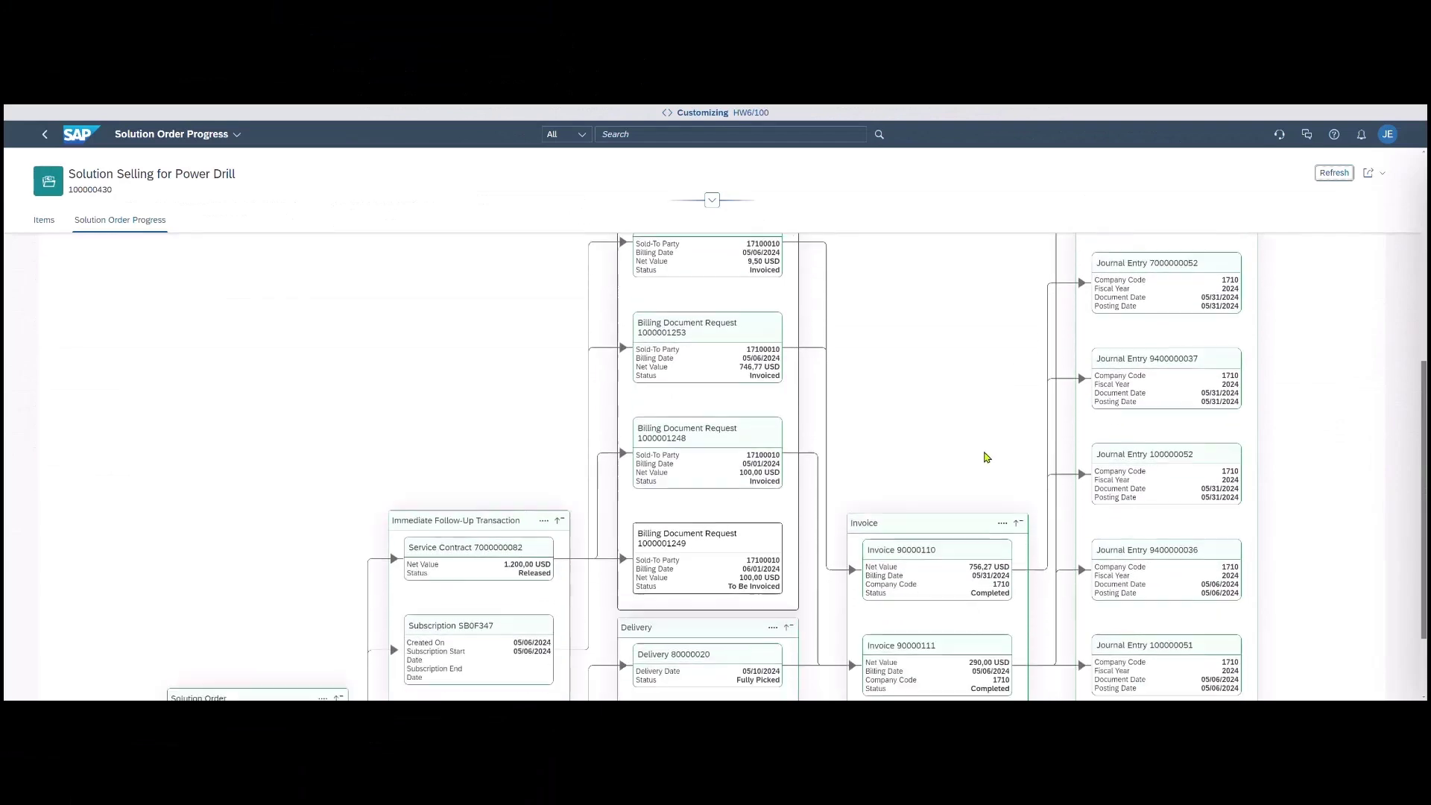
left_click(928, 591)
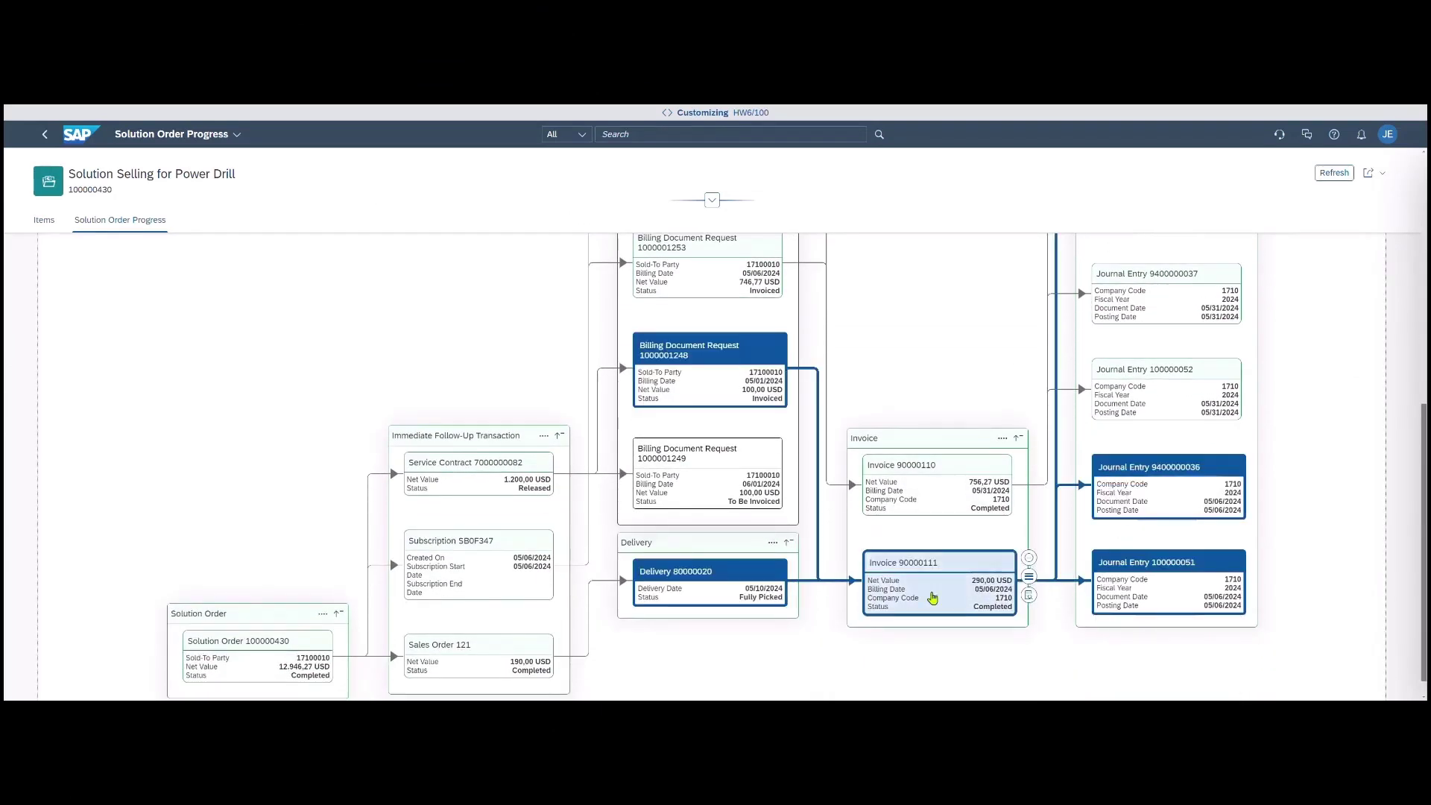
left_click(910, 496)
scroll(910, 495, "up", 2)
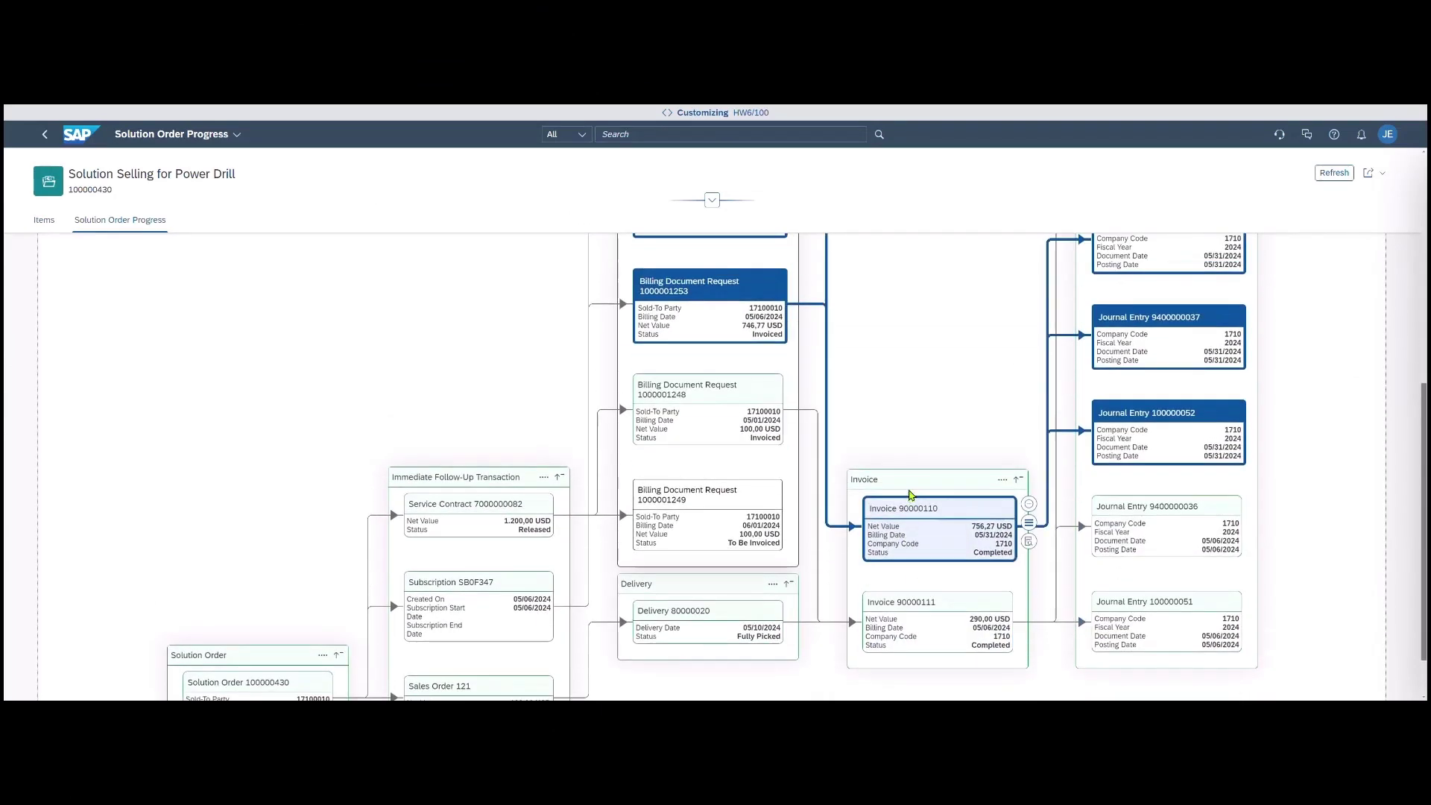
scroll(477, 544, "down", 1)
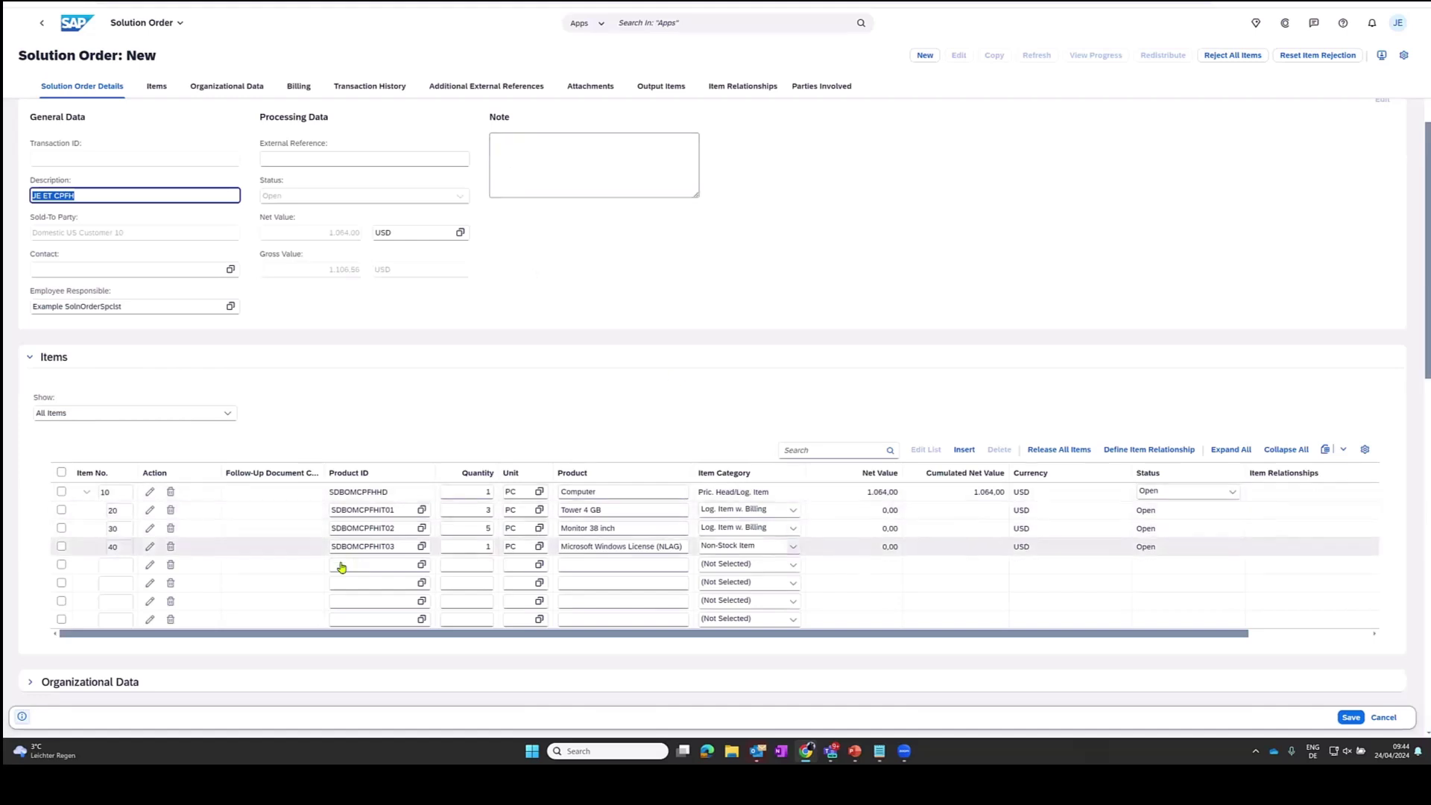
Step: Add Computer kit SDBOMCPFHHD as a new item with category SOX8 Head FOC B/Log. Item
left_click(385, 565)
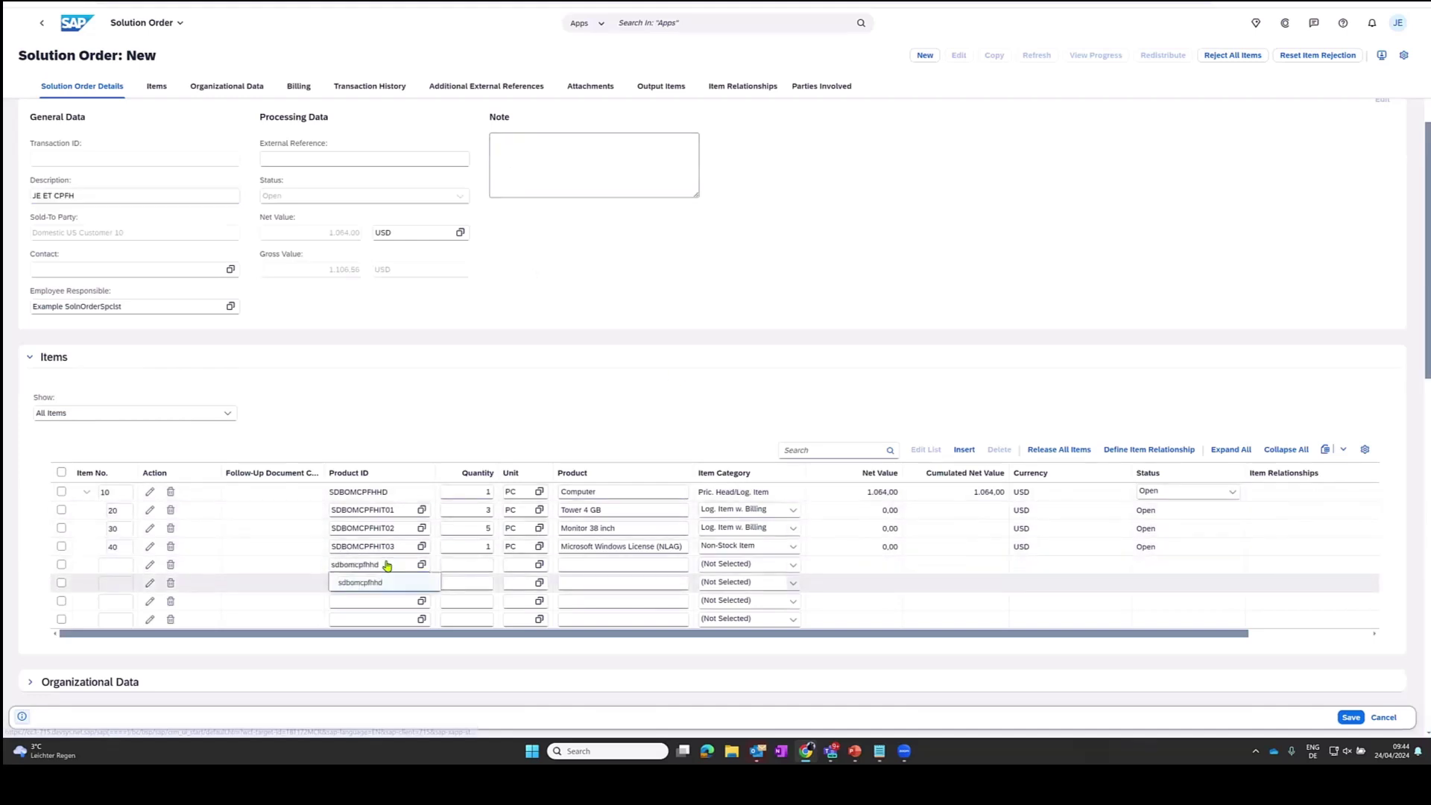
key("Return")
left_click(791, 564)
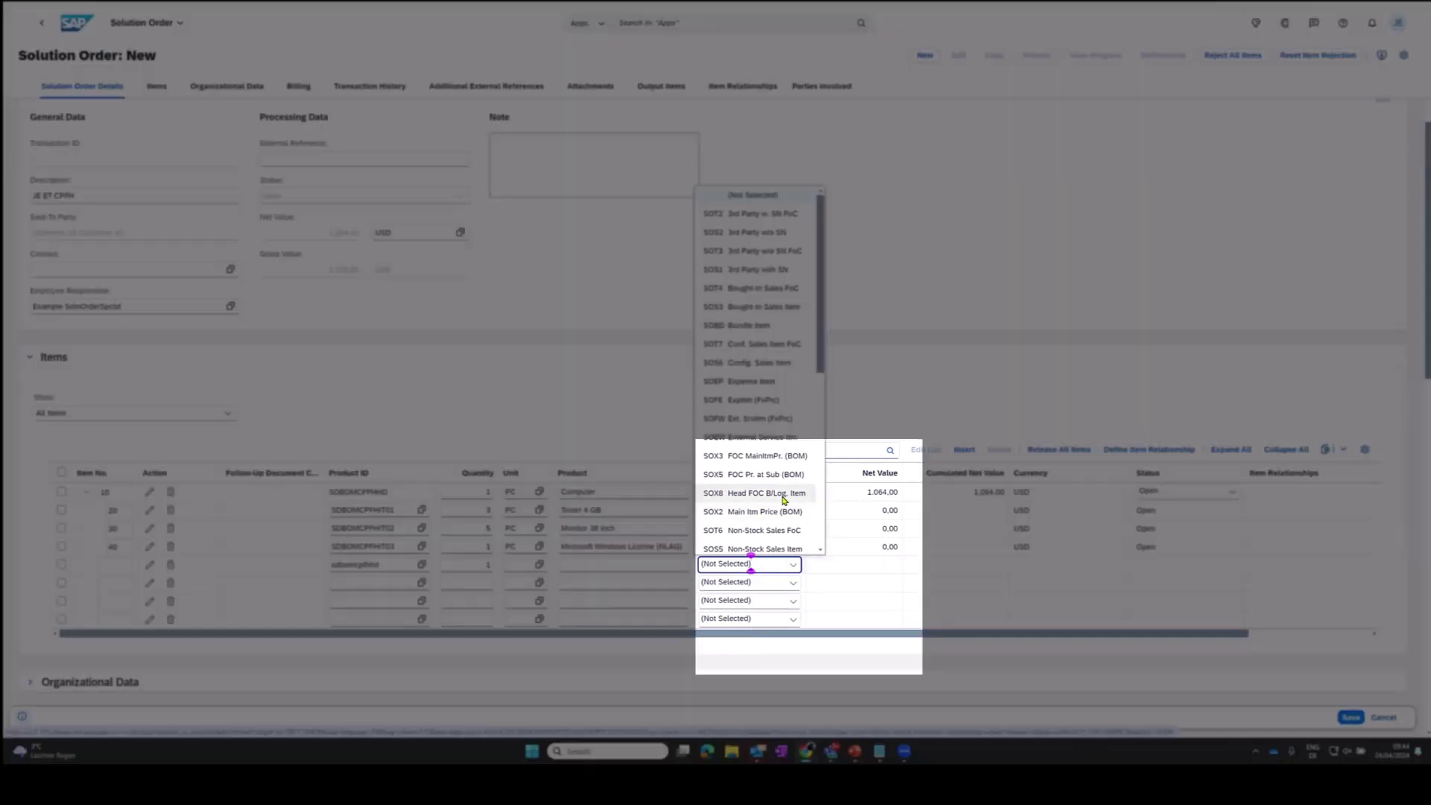
left_click(783, 495)
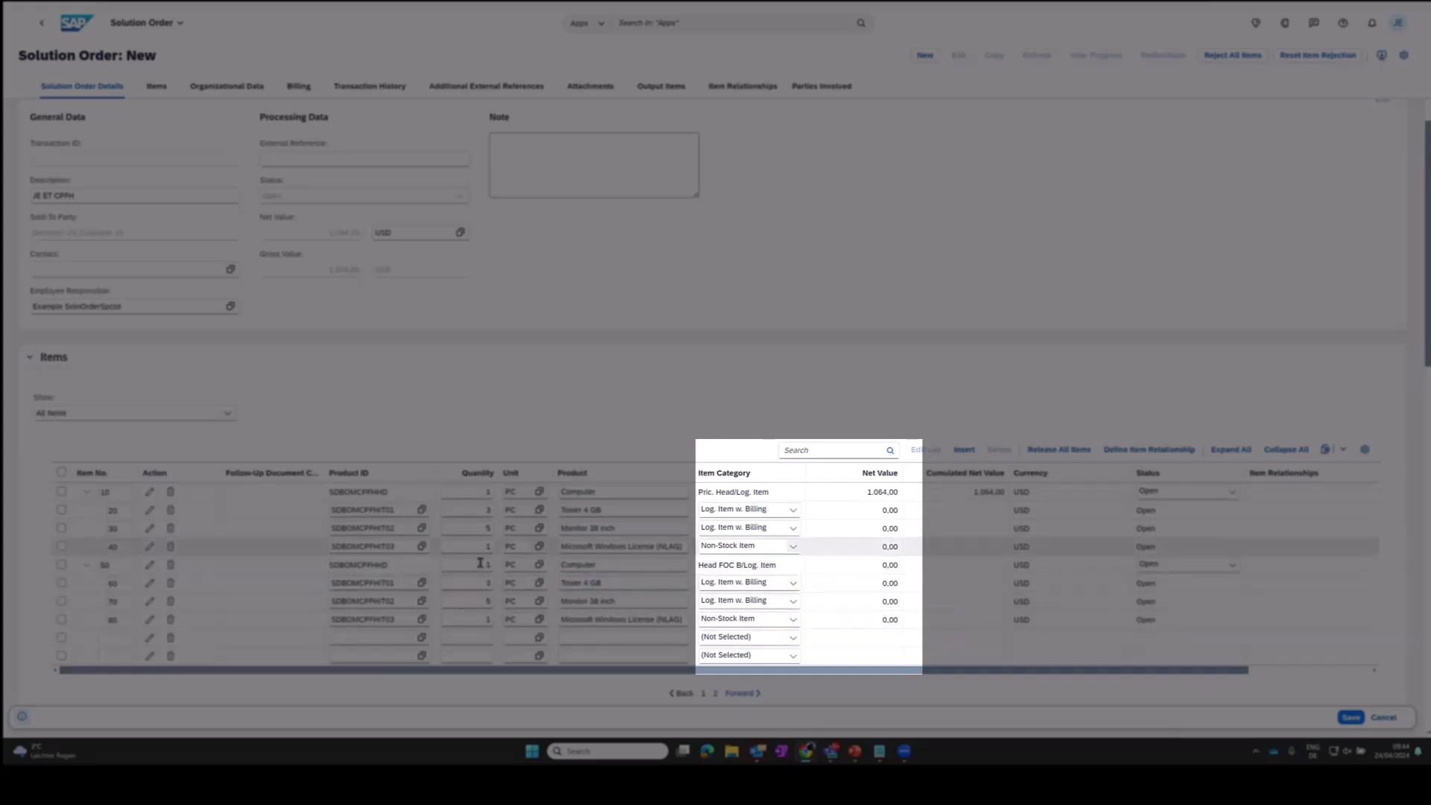
Step: Change item 10's Computer kit quantity to 2
left_click(469, 492)
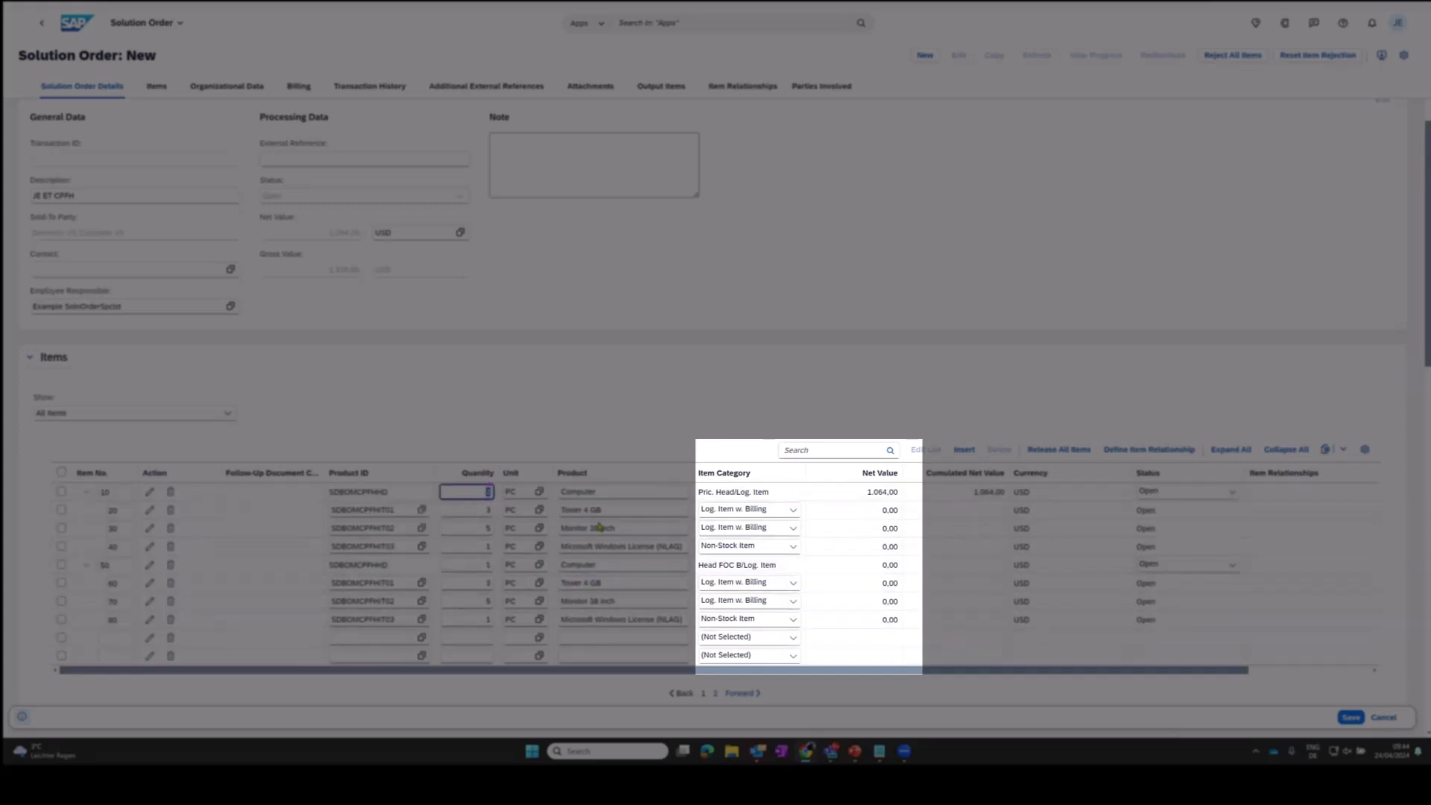
type("2")
key("Return")
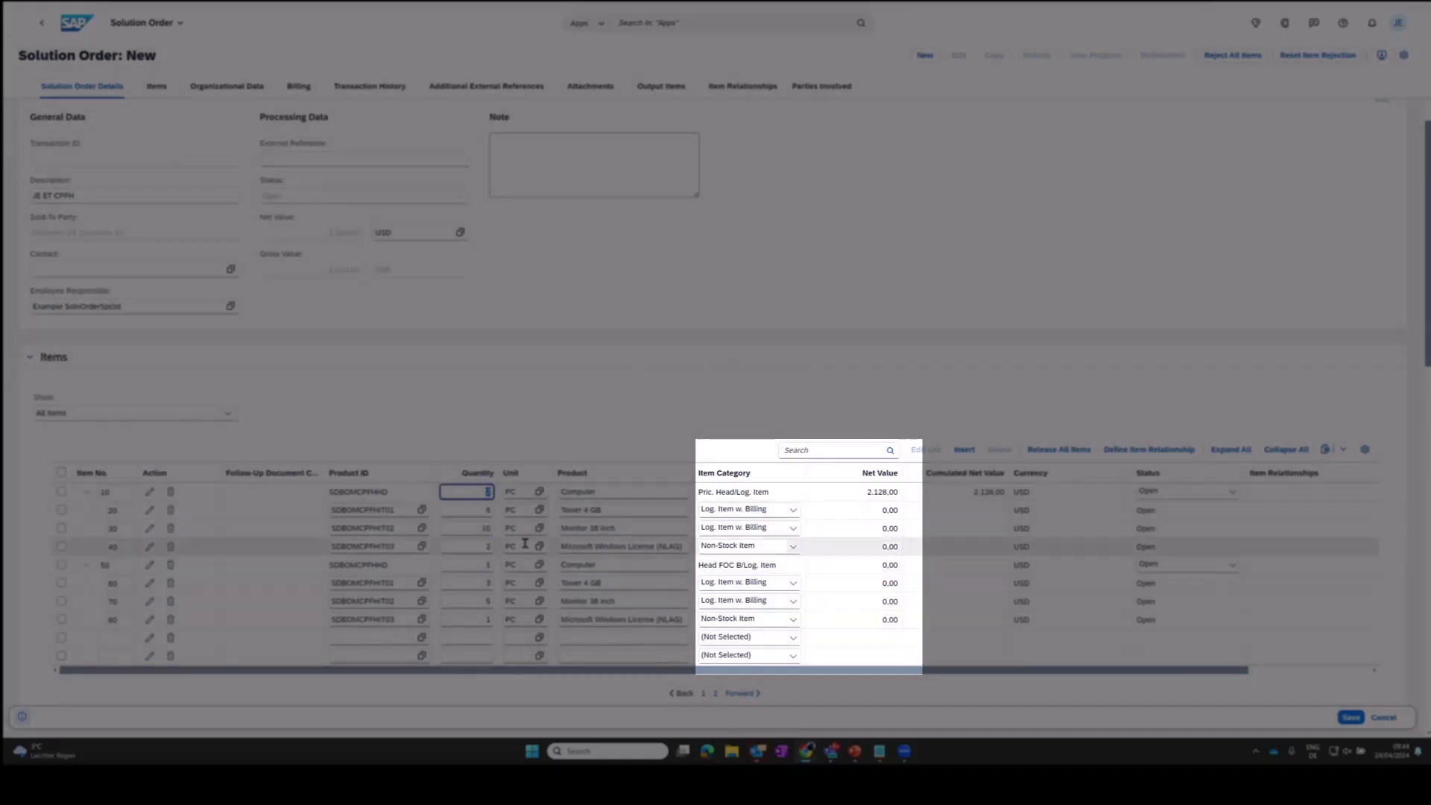